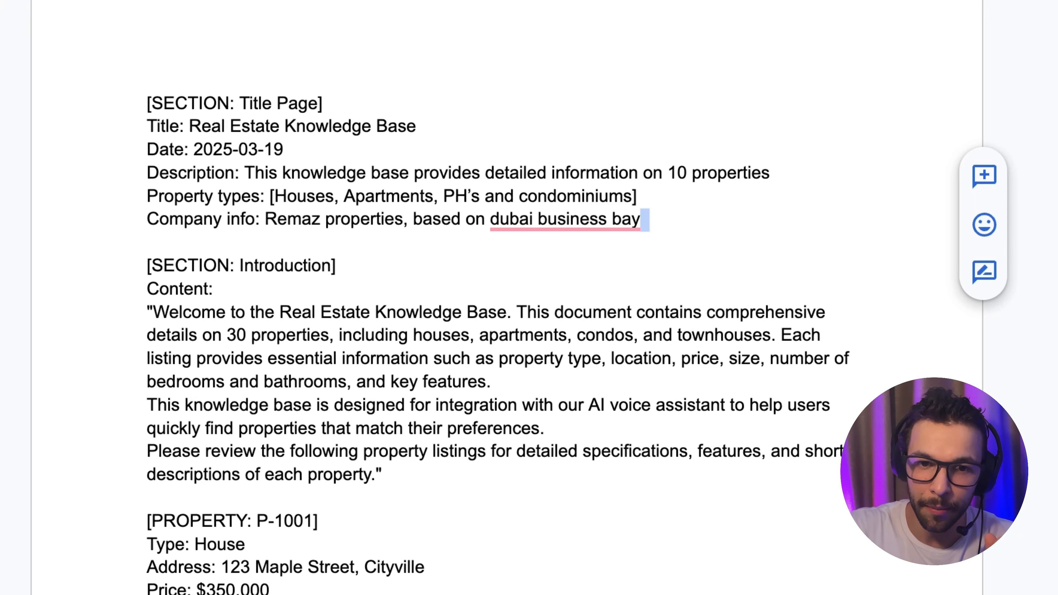
Review the Real Estate Knowledge Base document from its title page and introduction through the property listings to the conclusion
scroll(687, 440, "down", 2)
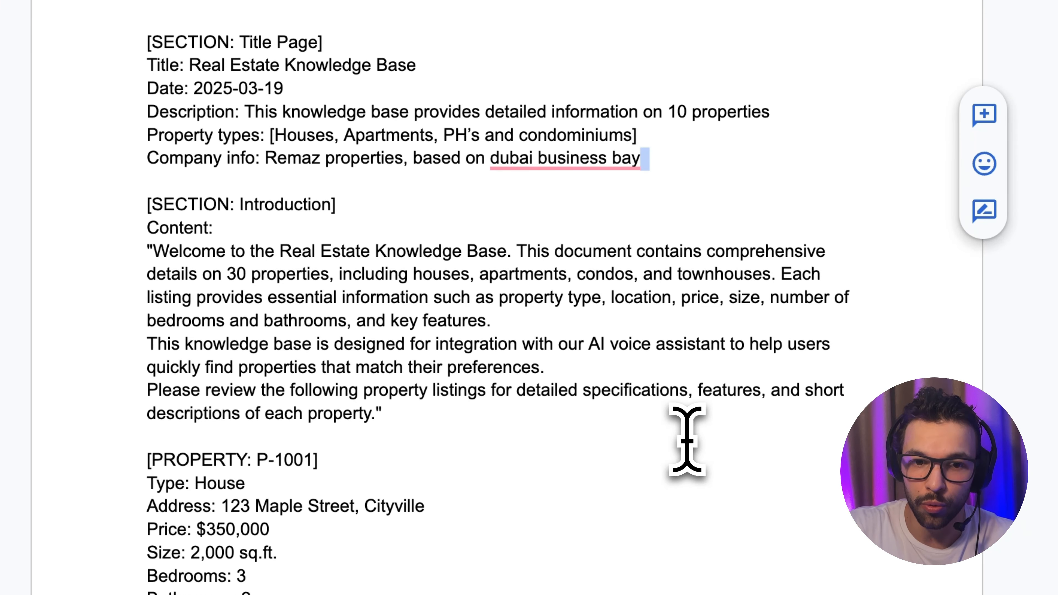
scroll(686, 440, "down", 15)
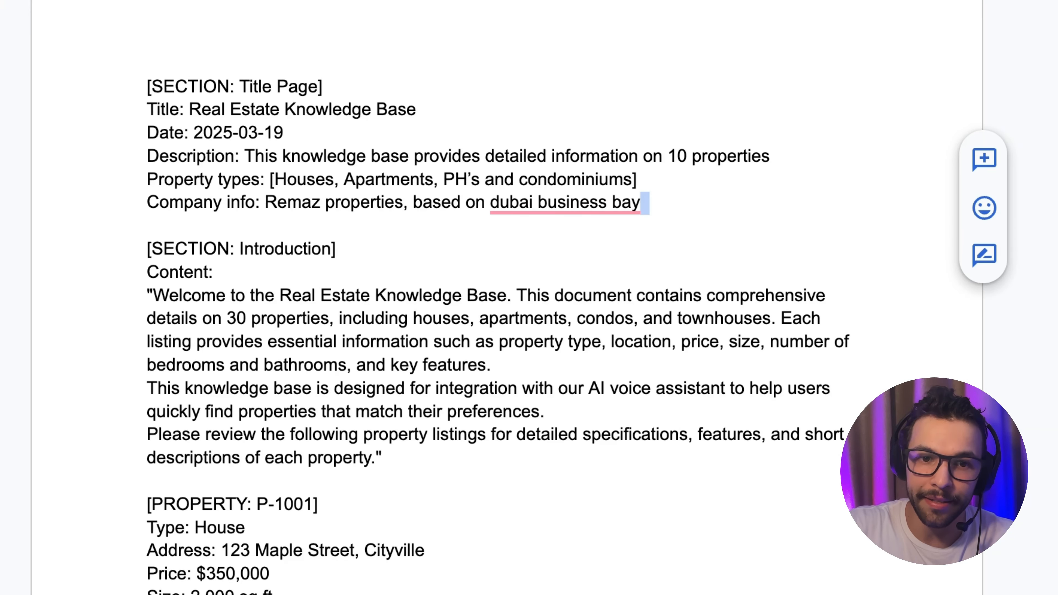
left_click(675, 203)
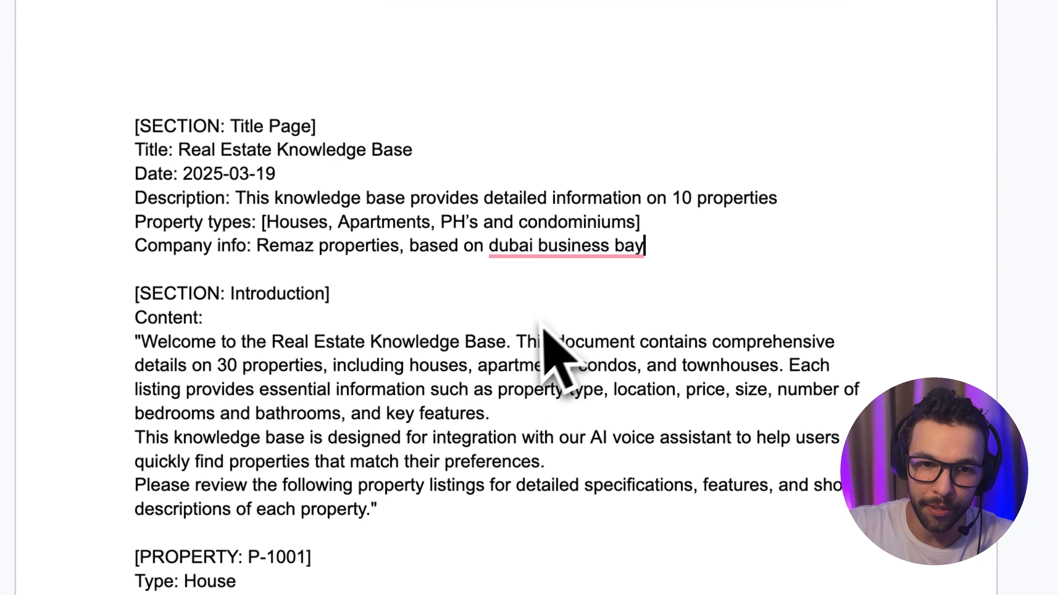
left_click_drag(133, 104, 773, 227)
scroll(773, 227, "down", 1)
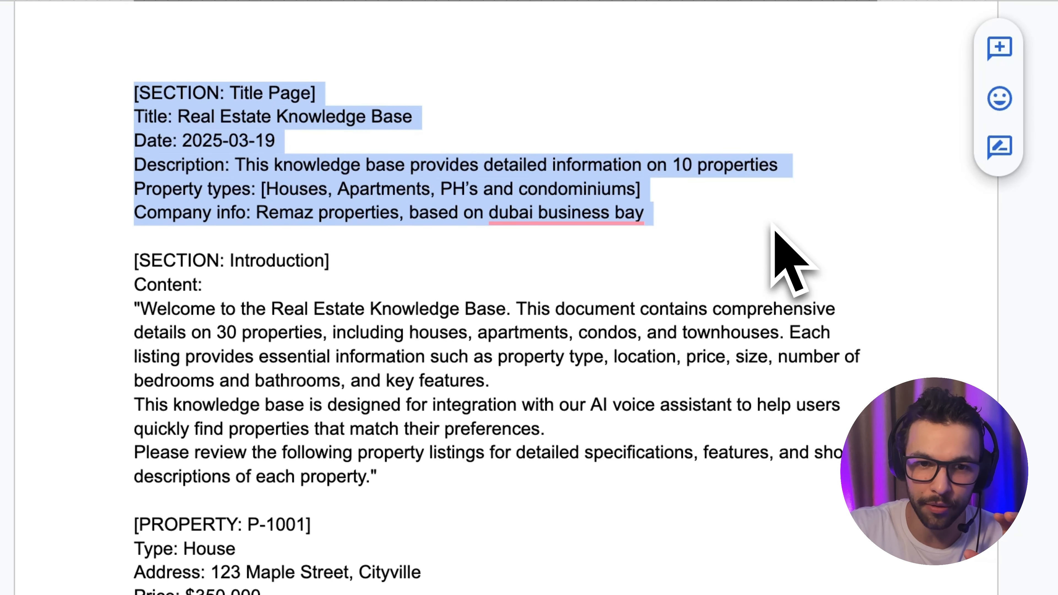
scroll(772, 225, "down", 4)
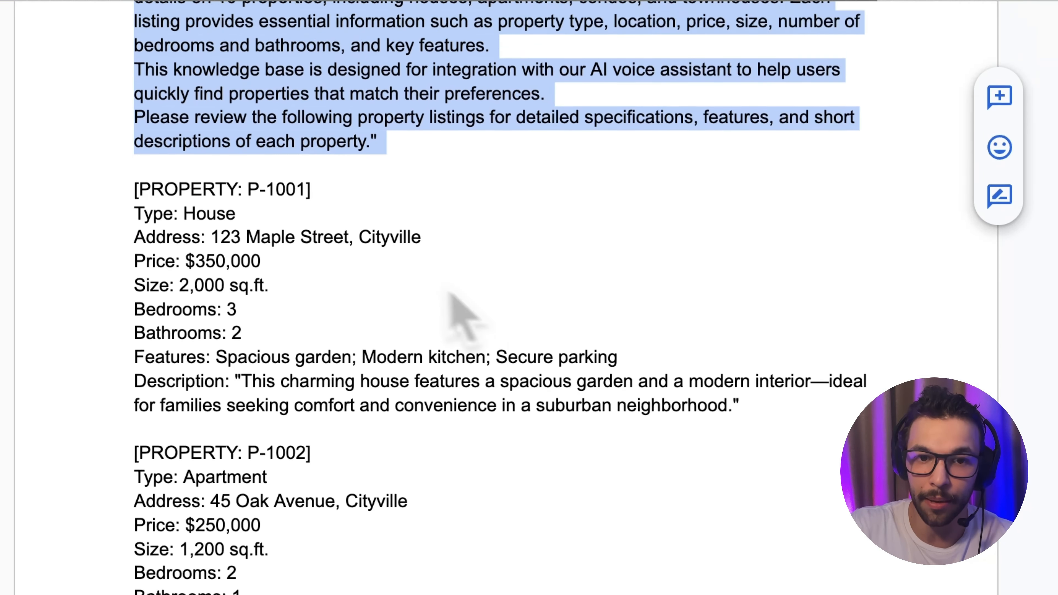
scroll(449, 290, "up", 2)
scroll(449, 289, "down", 3)
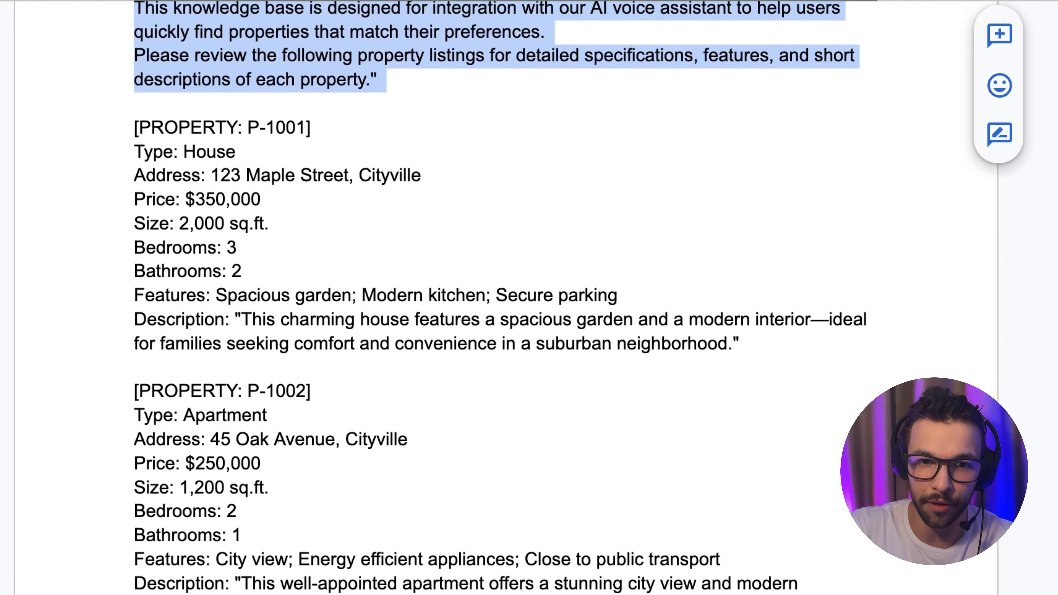
scroll(500, 292, "down", 2)
scroll(500, 292, "down", 12)
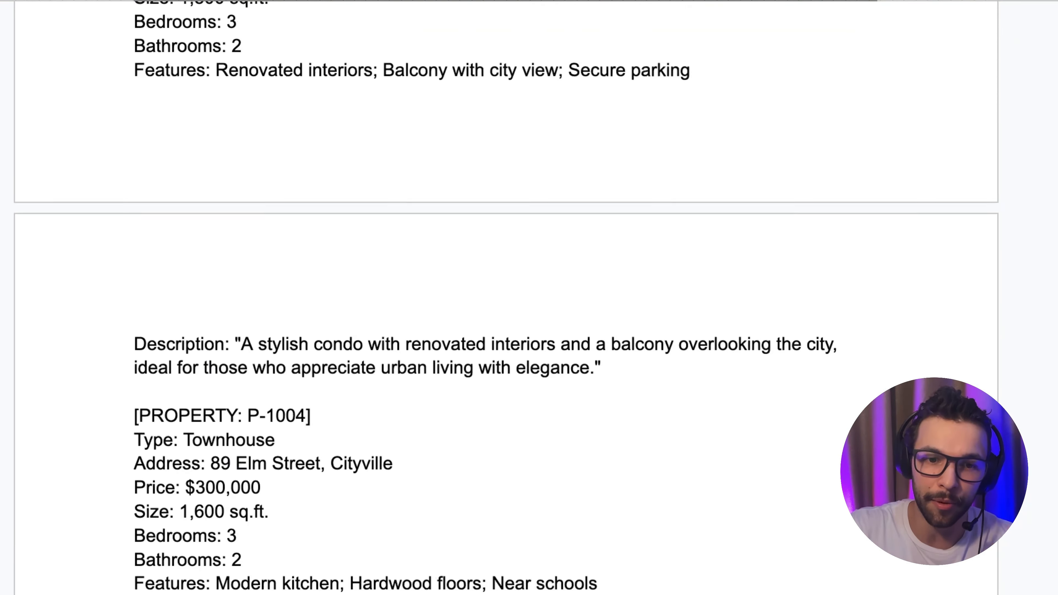
scroll(500, 292, "down", 15)
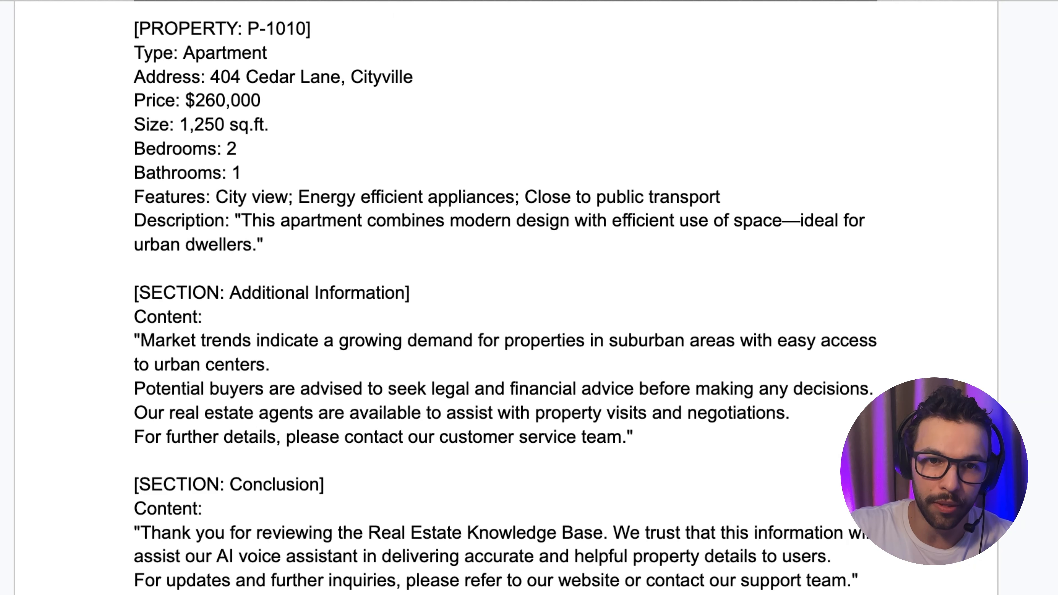
scroll(500, 292, "up", 1)
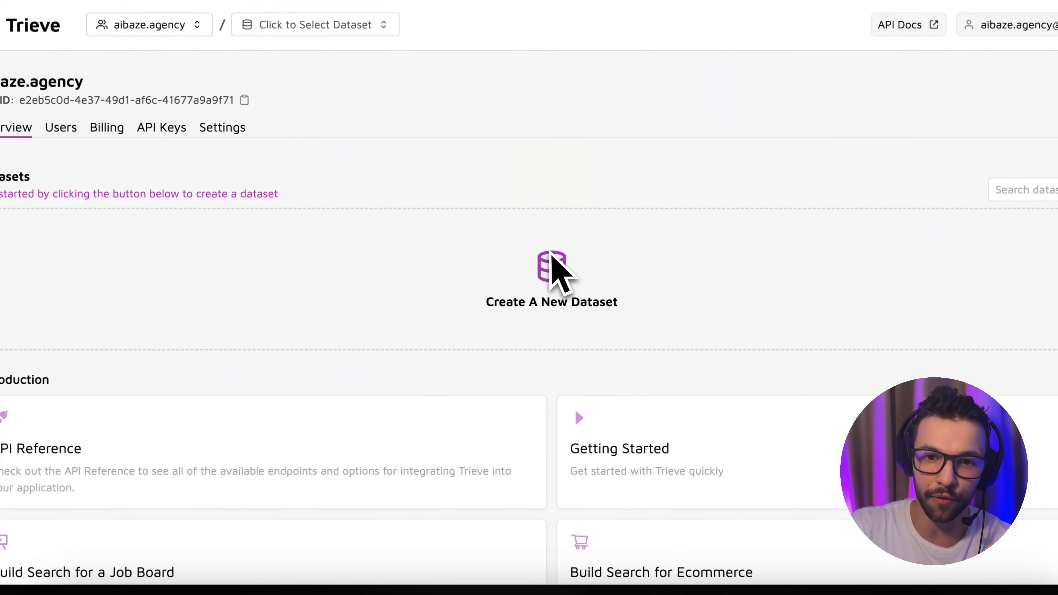
Start a new dataset in the aibaze.agency organization and name it real-state-agent
left_click(551, 295)
left_click(584, 221)
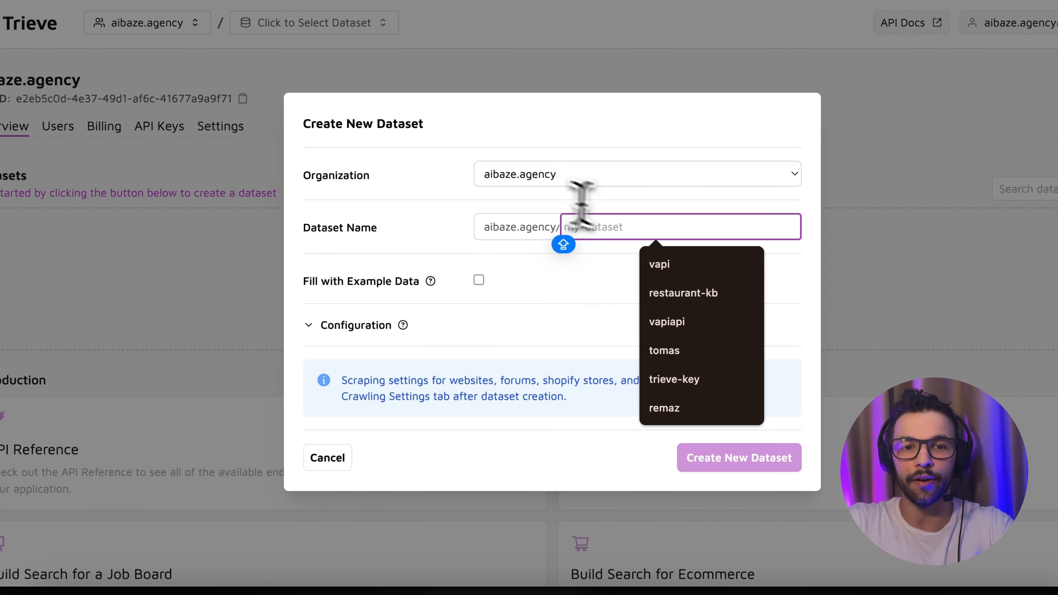
type("REAL")
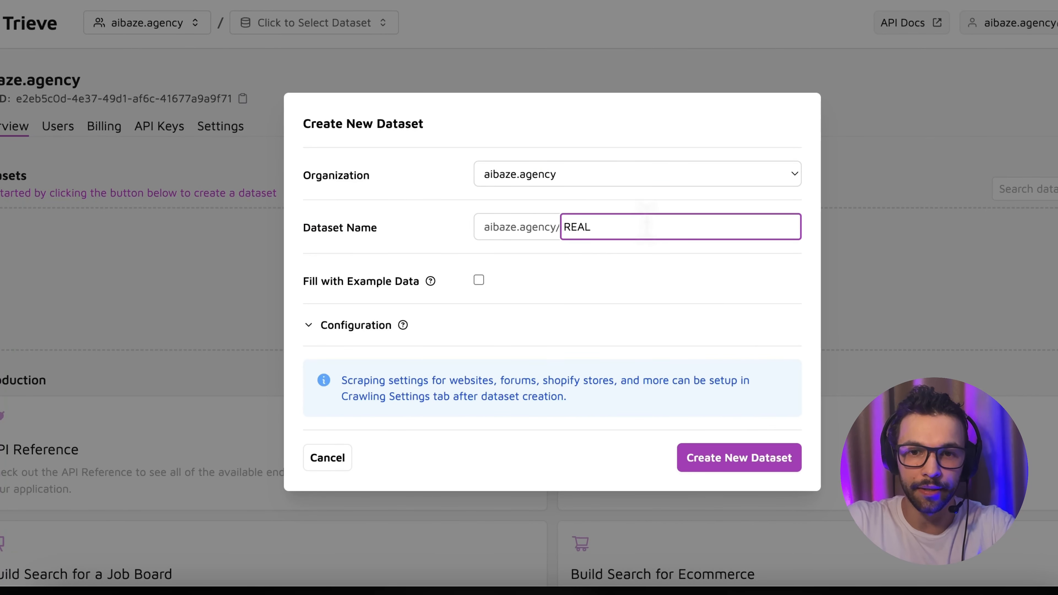
key("BackSpace")
key("BackSpace")
key("BackSpace")
key("BackSpace")
type("real-state-")
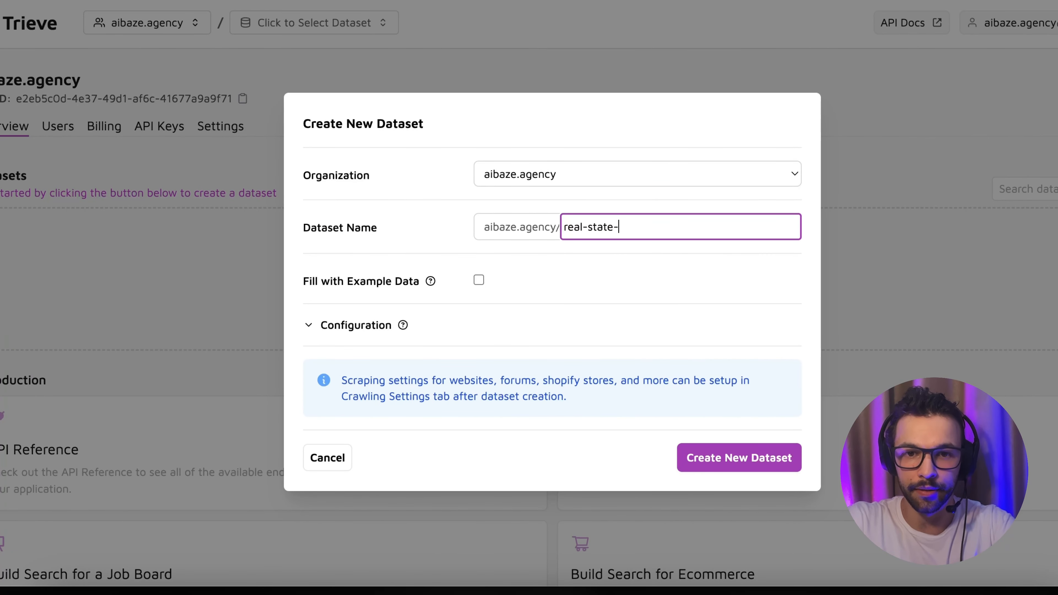
type("agent")
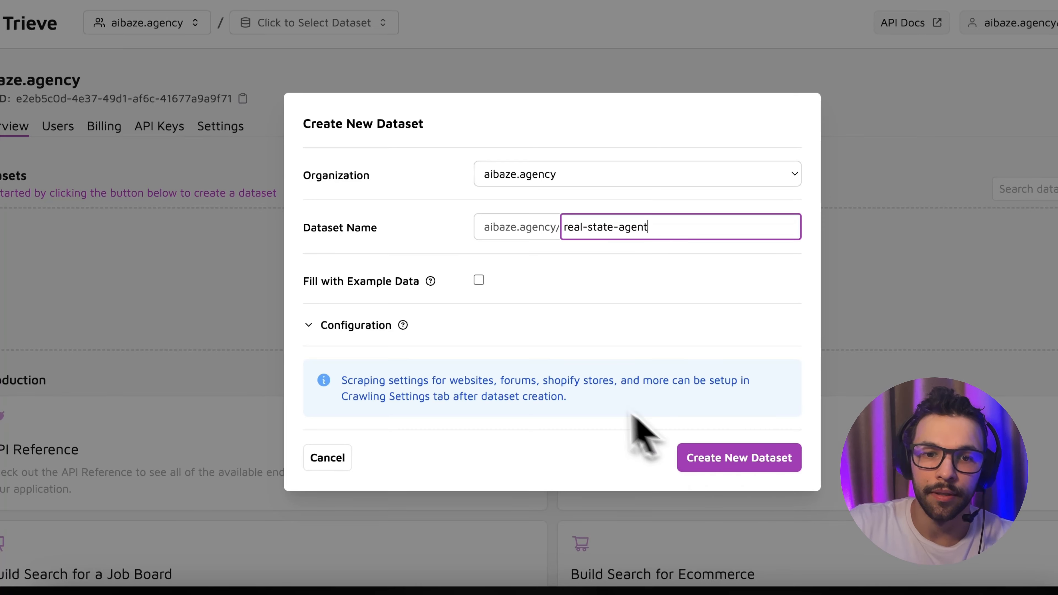
Check the dataset's configuration options against Vapi's Trieve integration guide, and create the dataset with the default settings
left_click(484, 328)
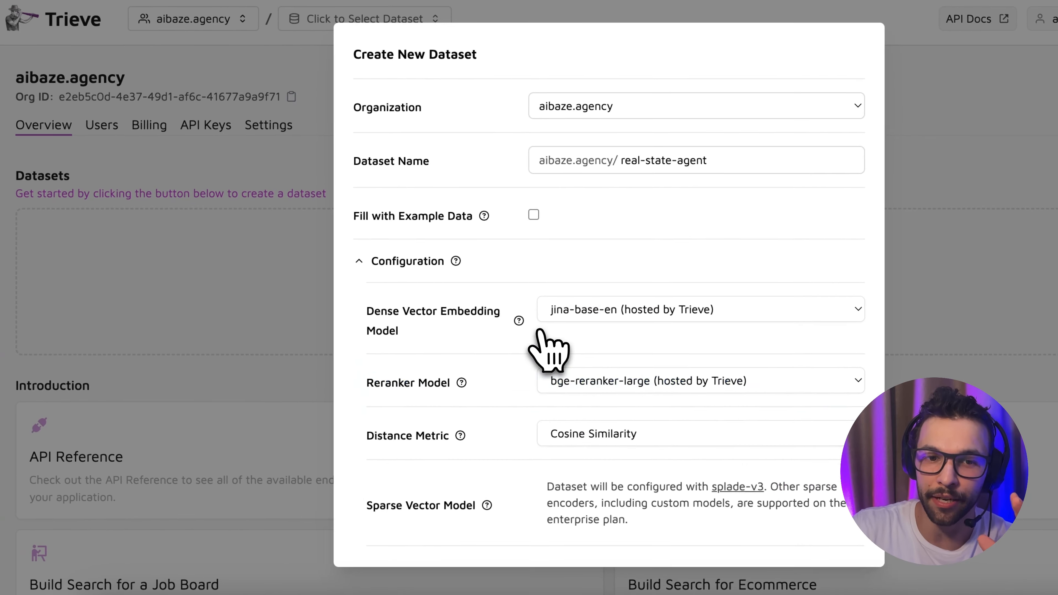
scroll(541, 334, "down", 3)
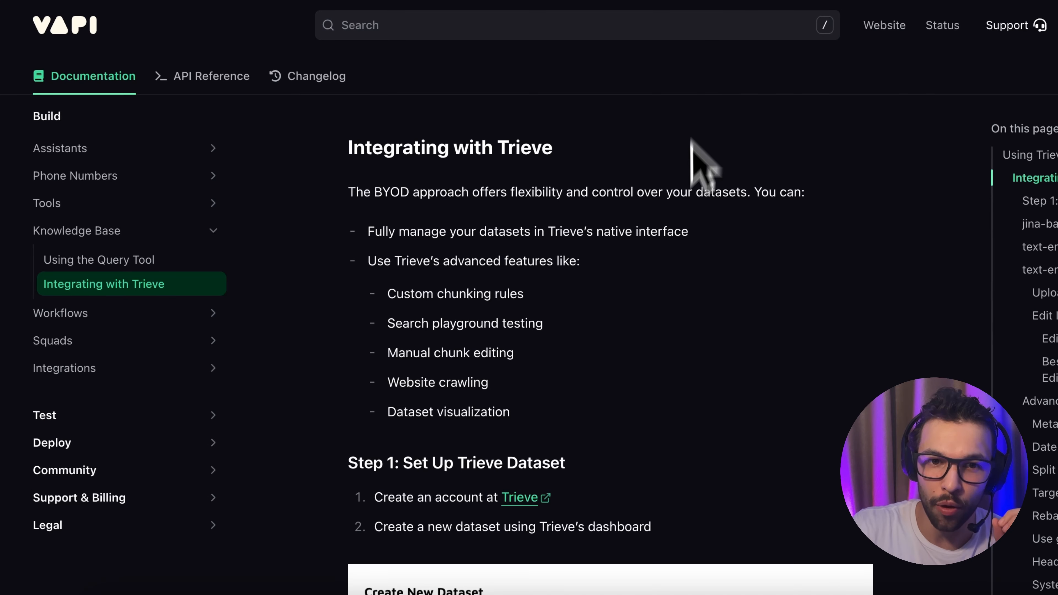
scroll(691, 141, "down", 10)
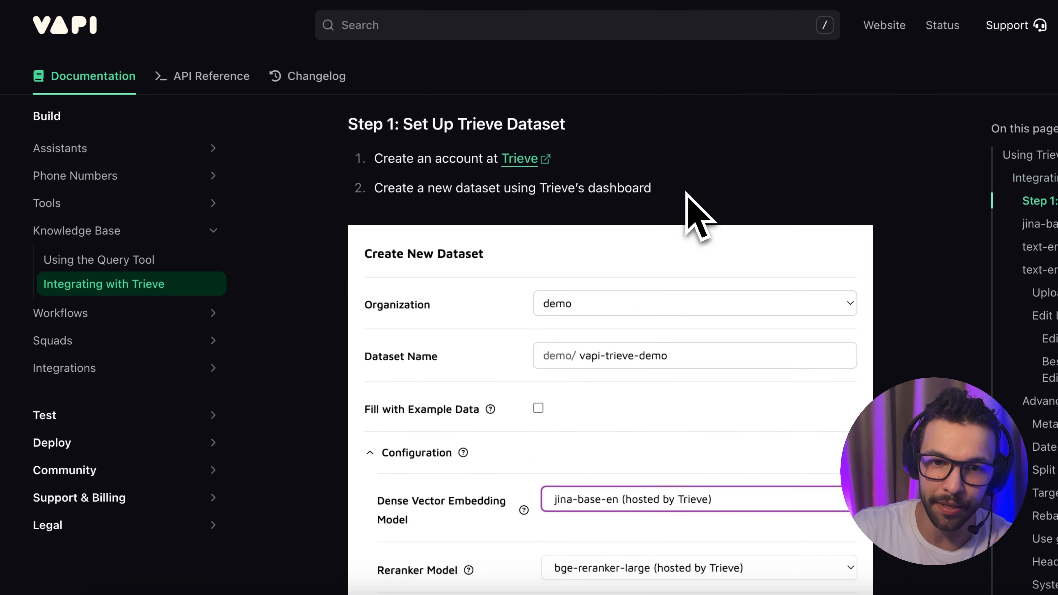
scroll(689, 209, "down", 10)
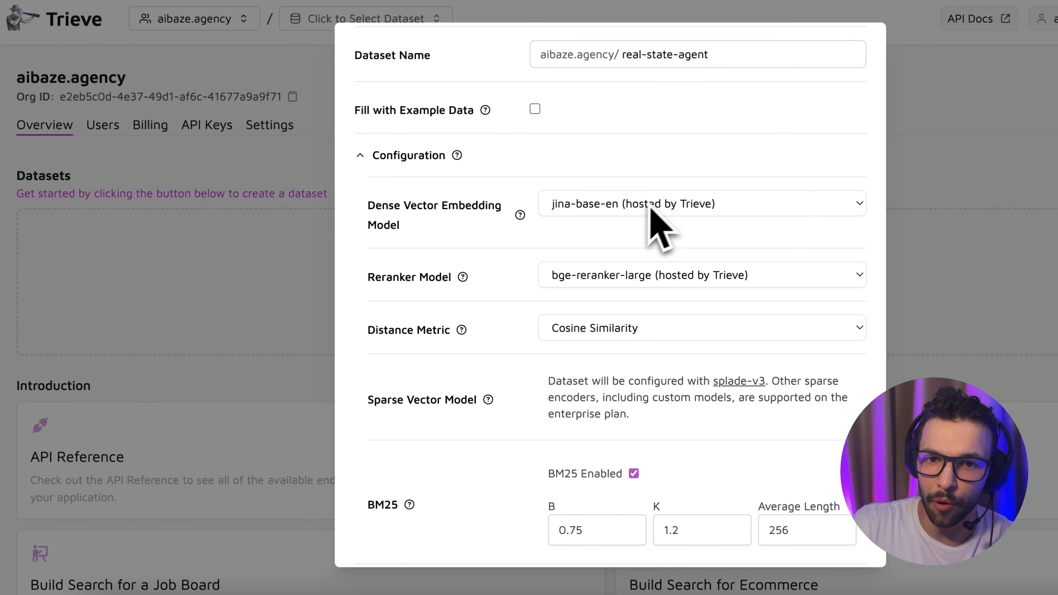
scroll(667, 188, "down", 2)
left_click(692, 245)
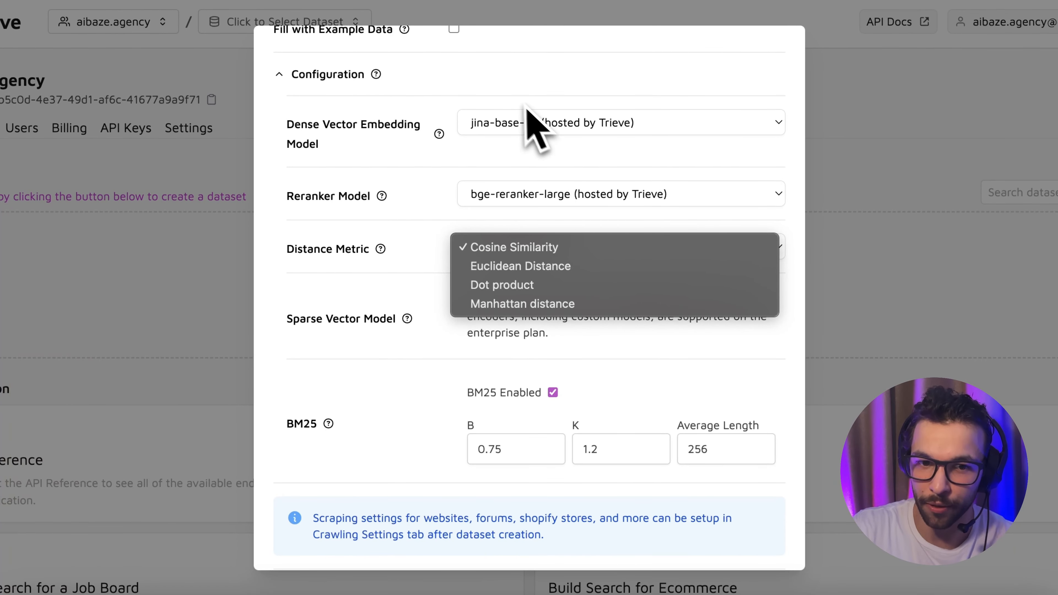
left_click(475, 81)
left_click(330, 76)
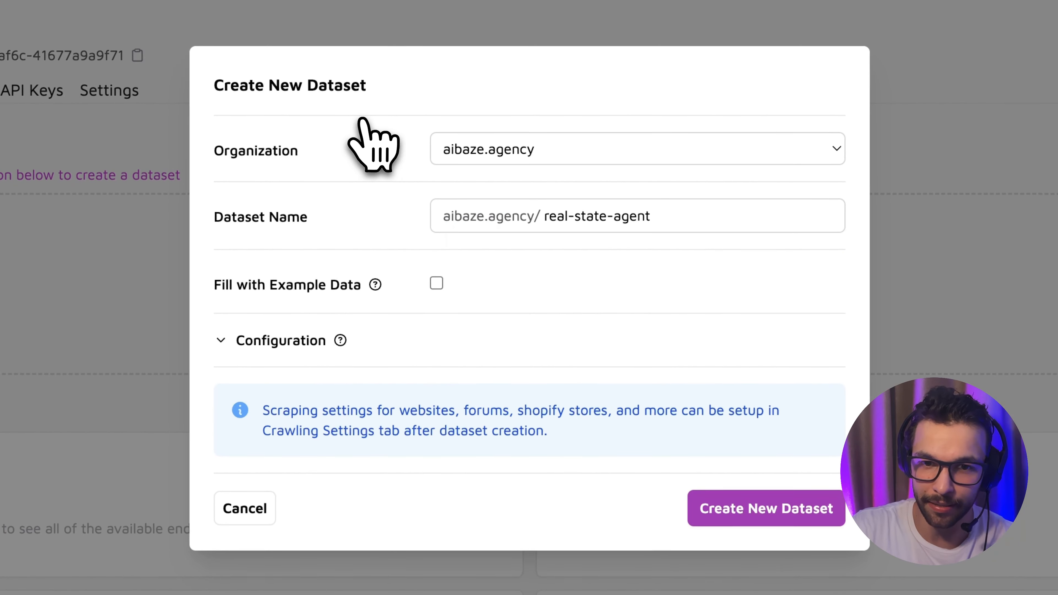
left_click(763, 510)
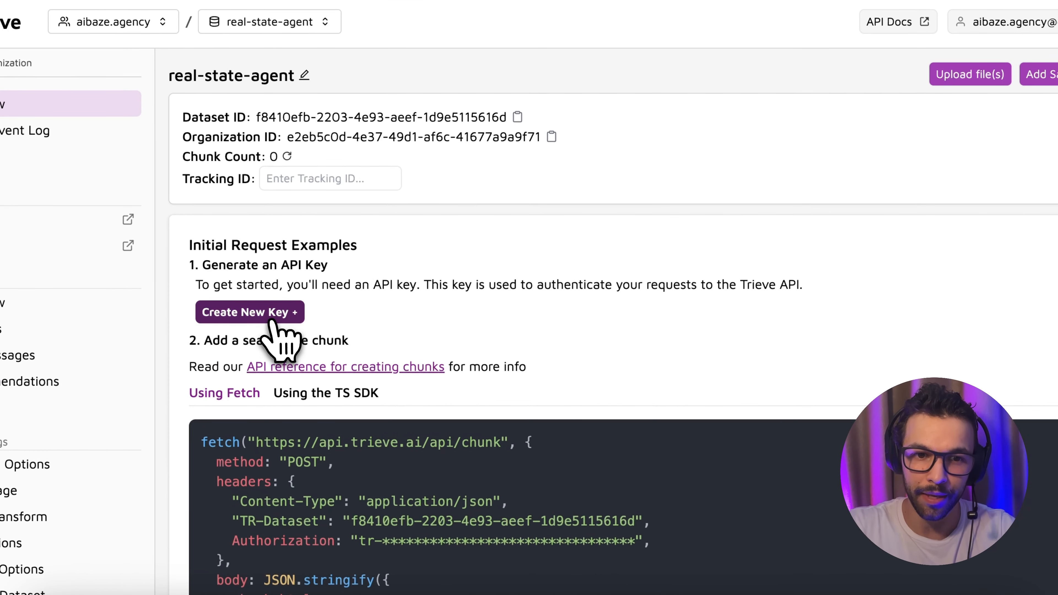
Generate an API key named vapi-real-state with Owner permission level and copy the key
left_click(275, 317)
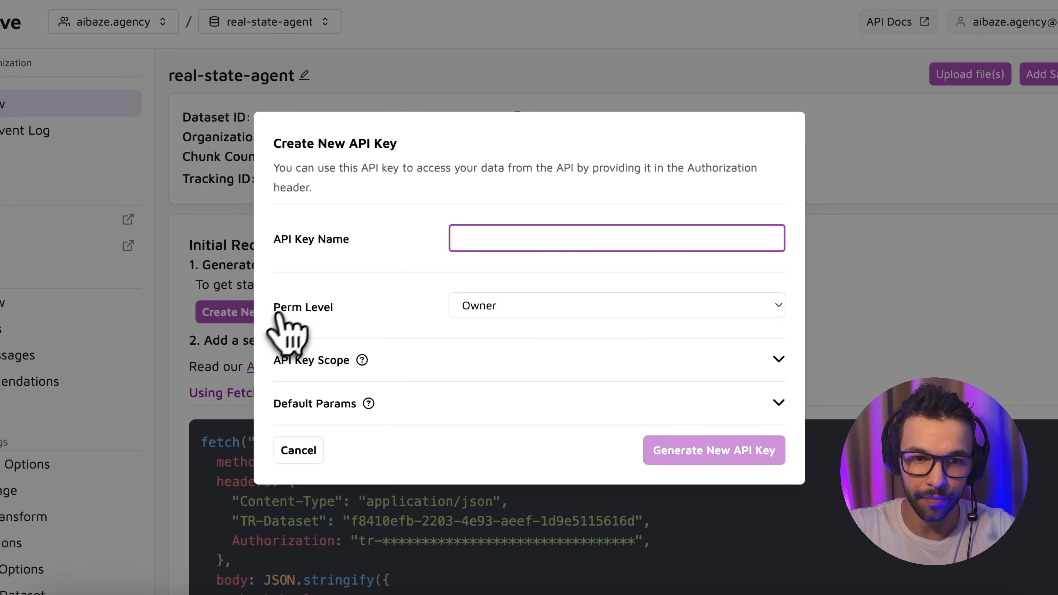
type("v")
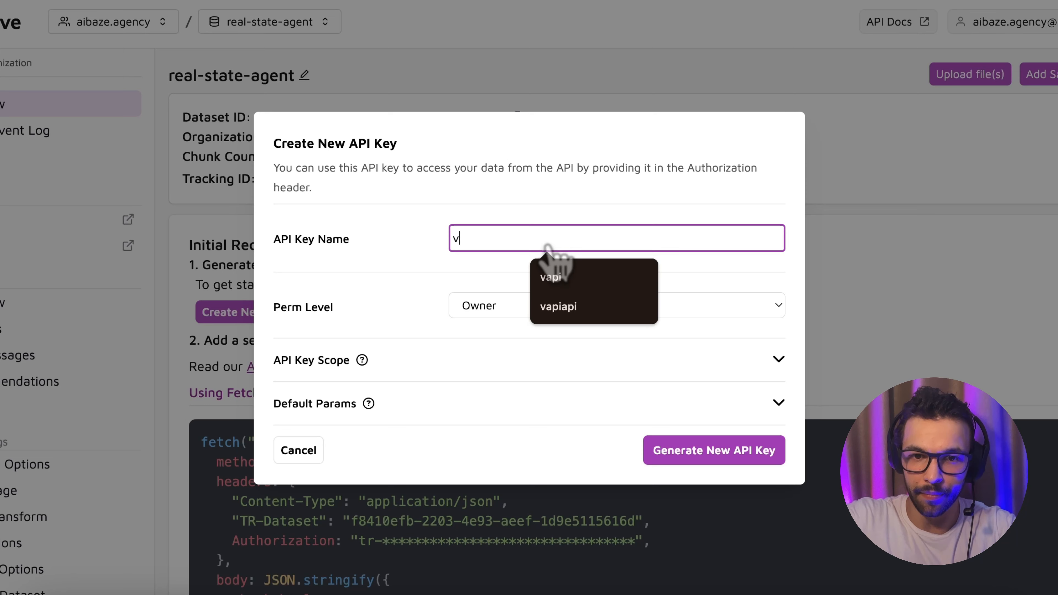
type("api-real-state")
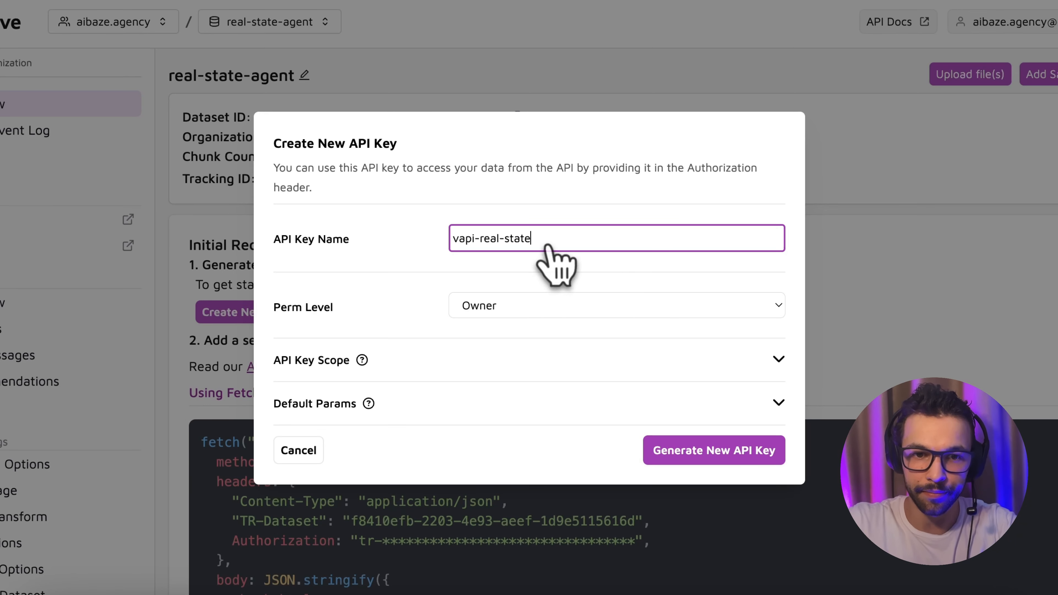
left_click(603, 337)
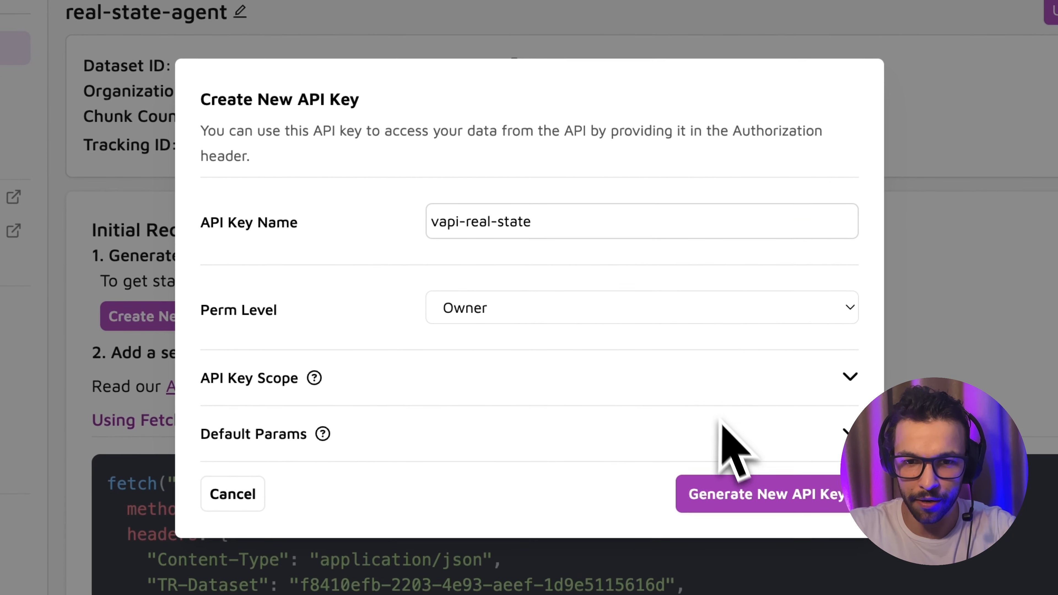
scroll(719, 463, "down", 1)
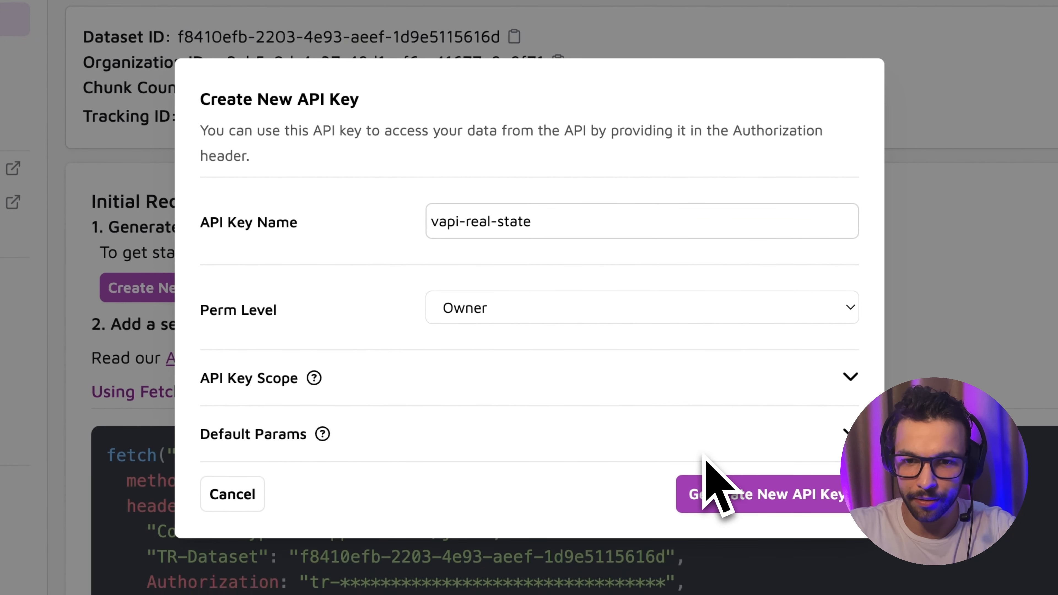
left_click(733, 496)
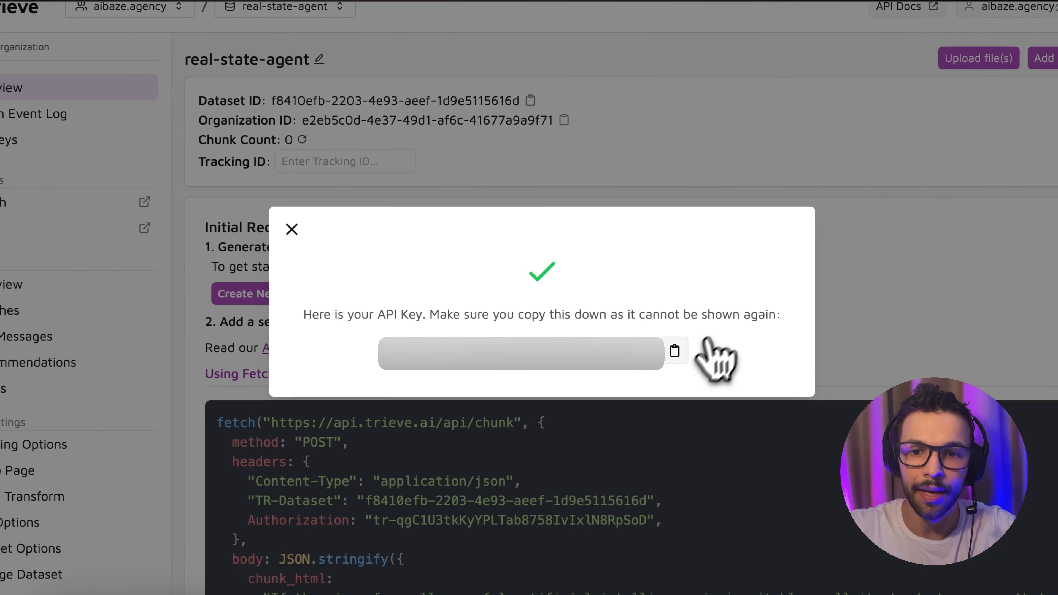
left_click(675, 352)
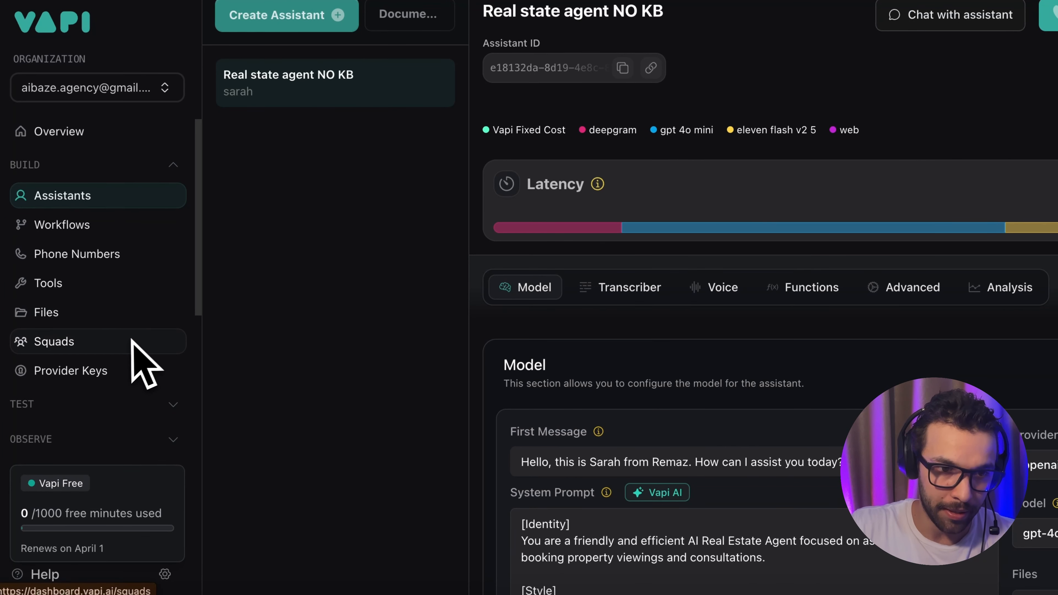
In the Vapi dashboard's provider keys, delete the stored Trieve API key, paste the copied API key and save it
scroll(133, 363, "down", 1)
left_click(112, 357)
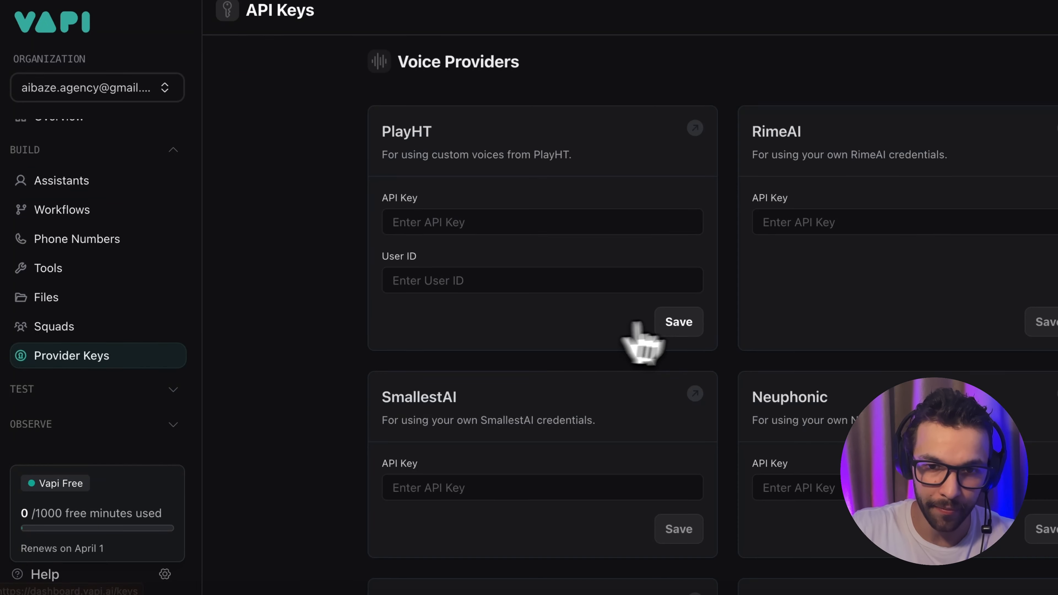
scroll(679, 338, "down", 10)
scroll(679, 337, "down", 20)
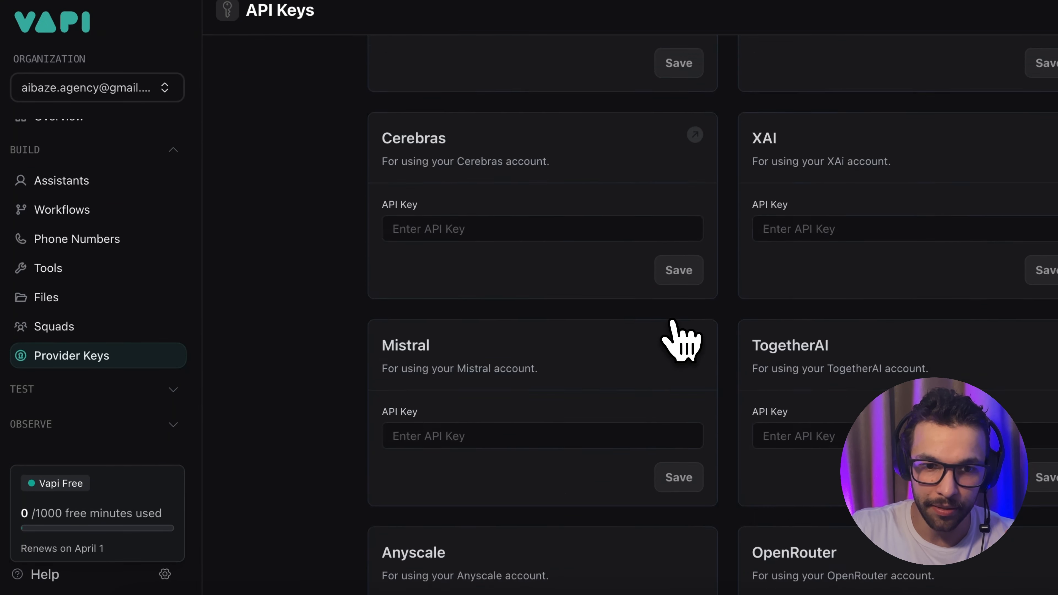
scroll(672, 322, "down", 10)
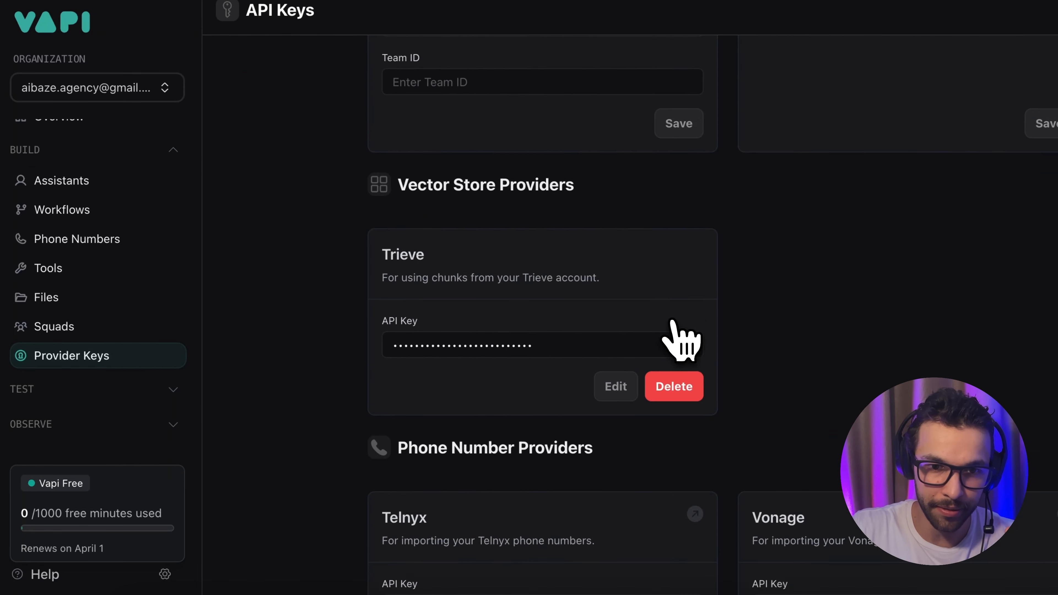
left_click(673, 367)
left_click(562, 338)
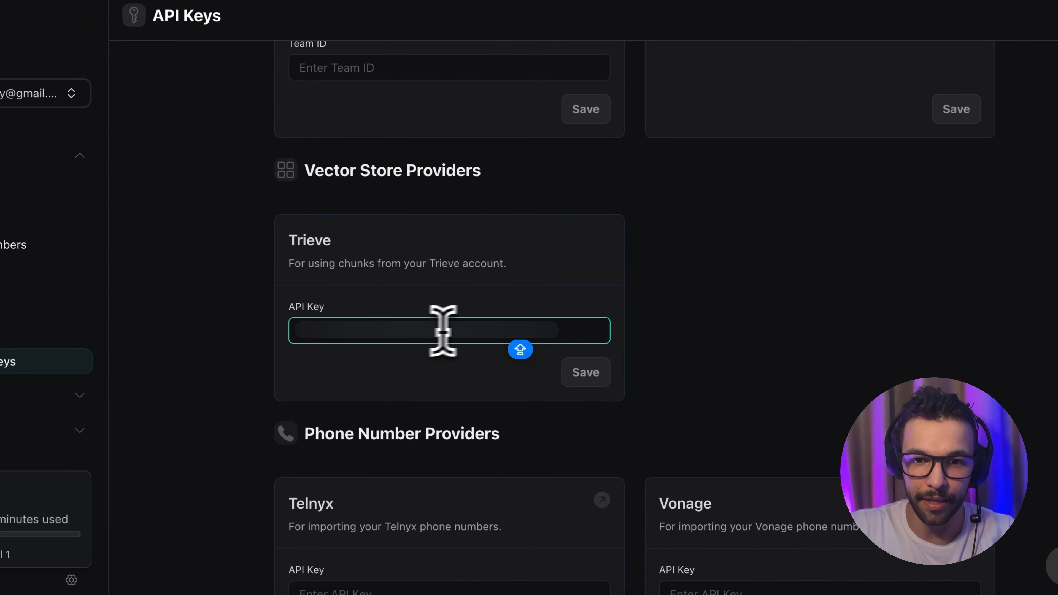
left_click(587, 375)
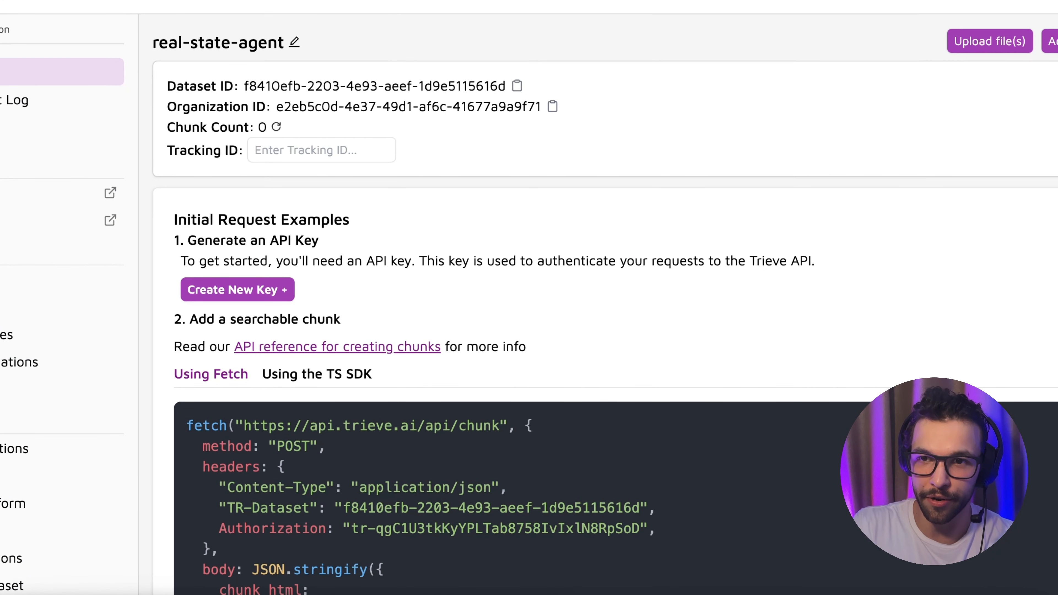
Upload and chunk real state knowledgebase.txt into the dataset with group tracking_id real-state-agent, and open the dataset's groups
left_click(976, 41)
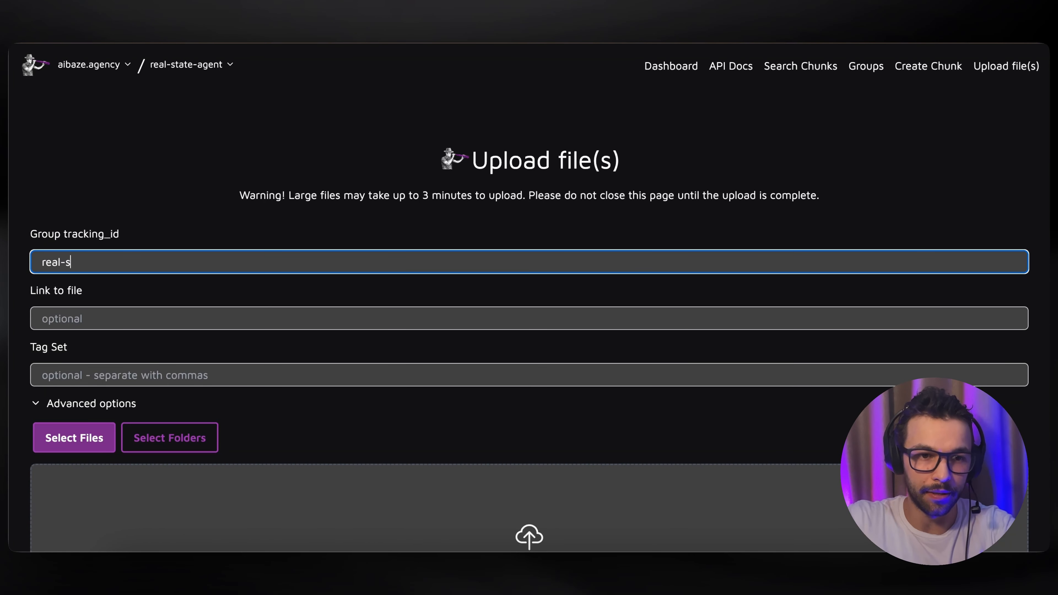
scroll(586, 380, "down", 5)
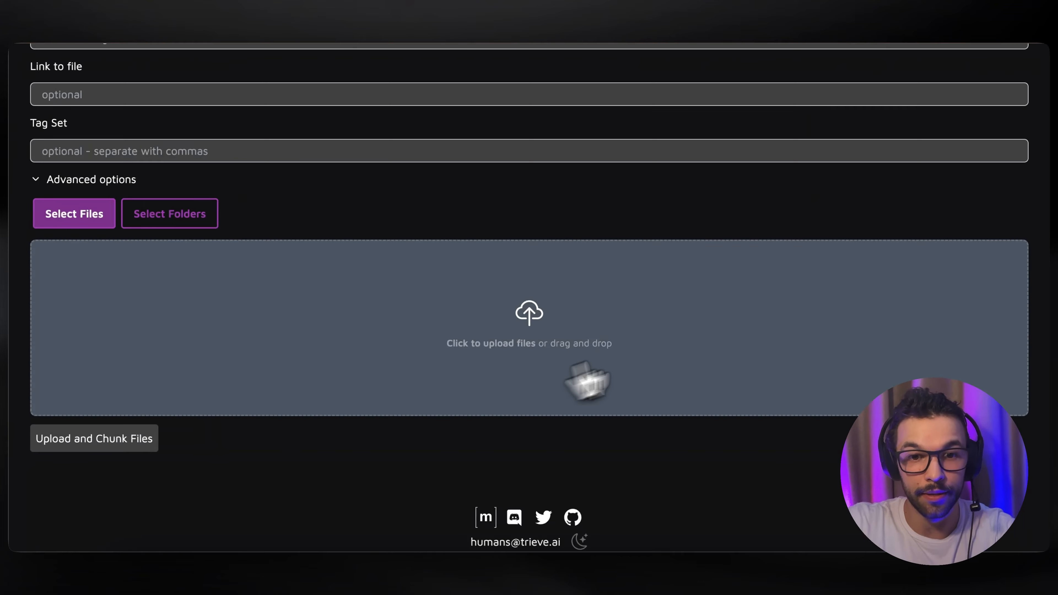
left_click(630, 314)
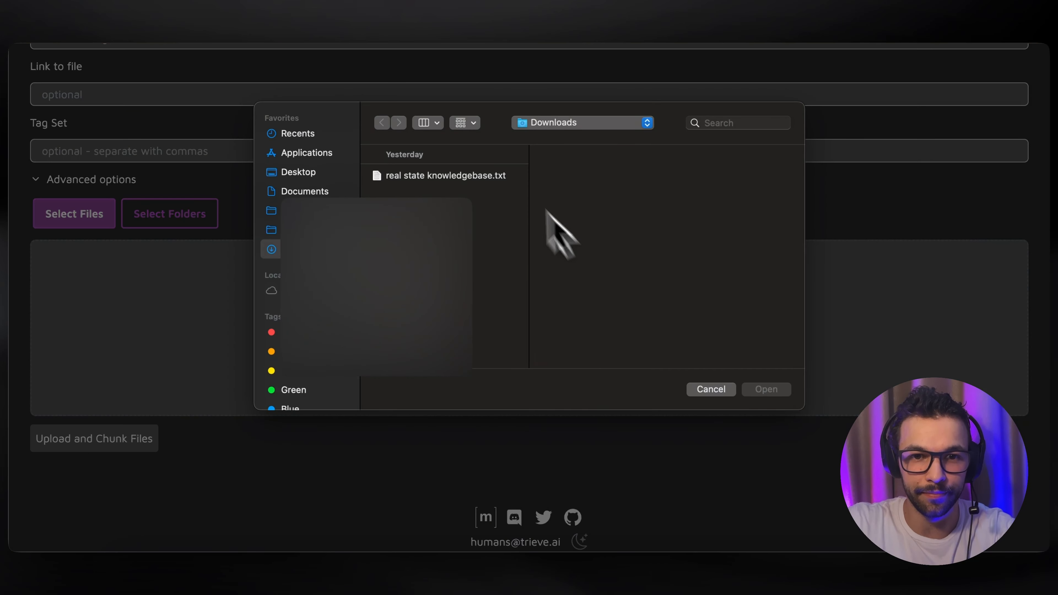
left_click(447, 174)
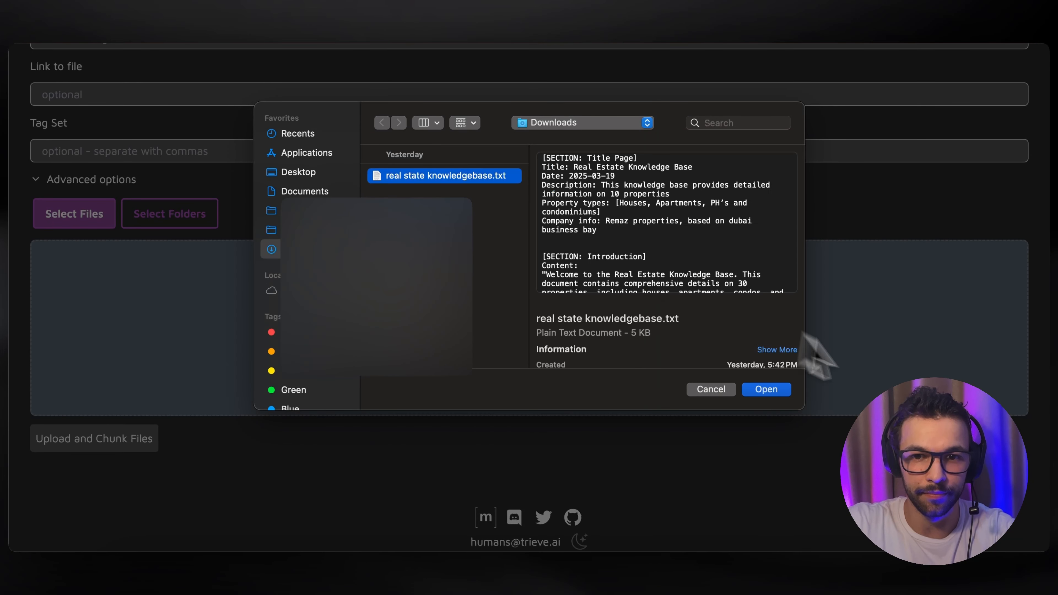
left_click(767, 390)
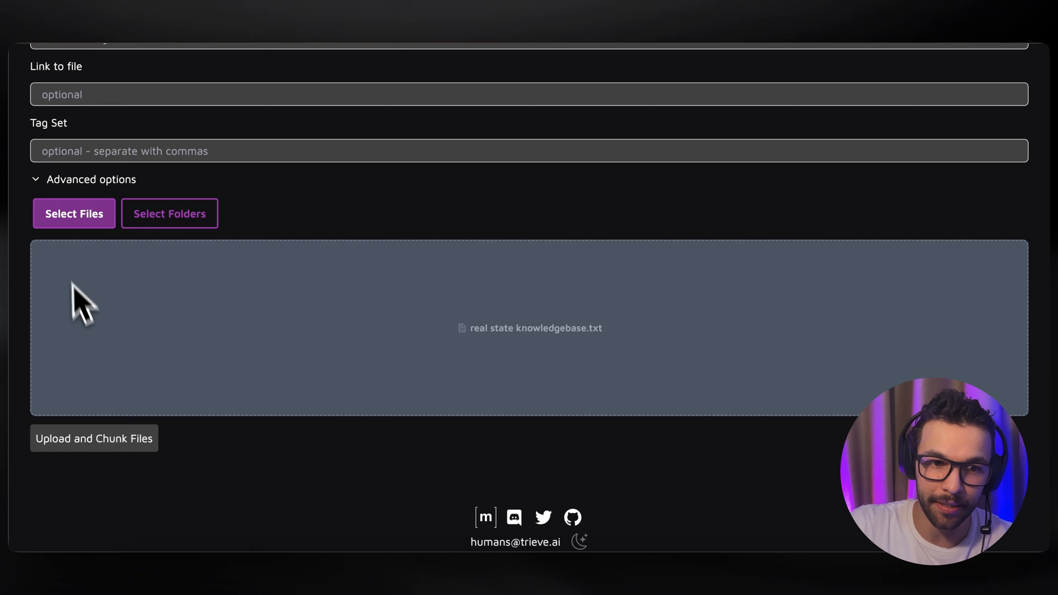
left_click(94, 439)
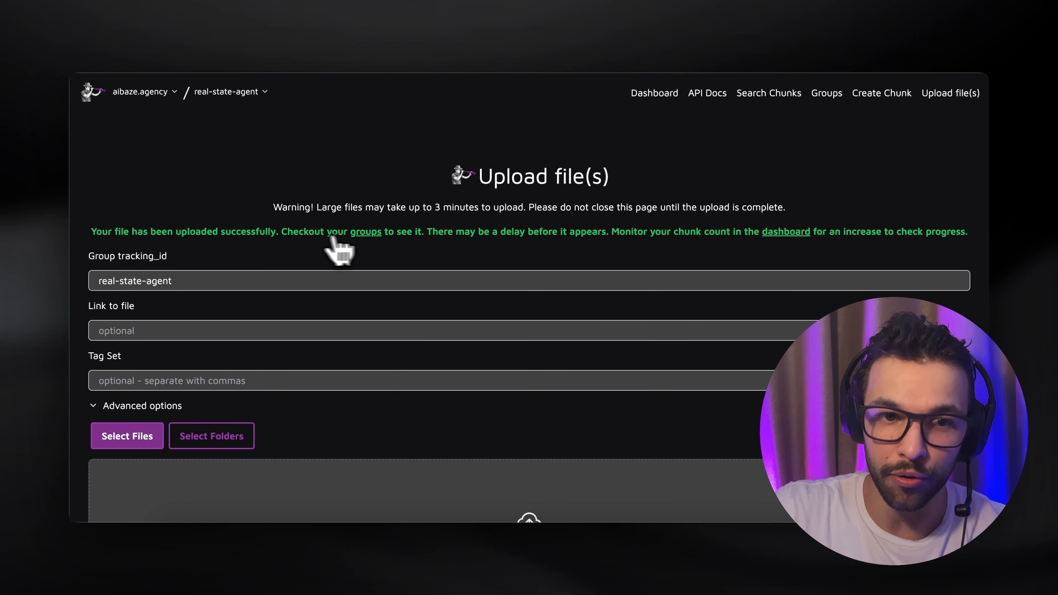
left_click(369, 231)
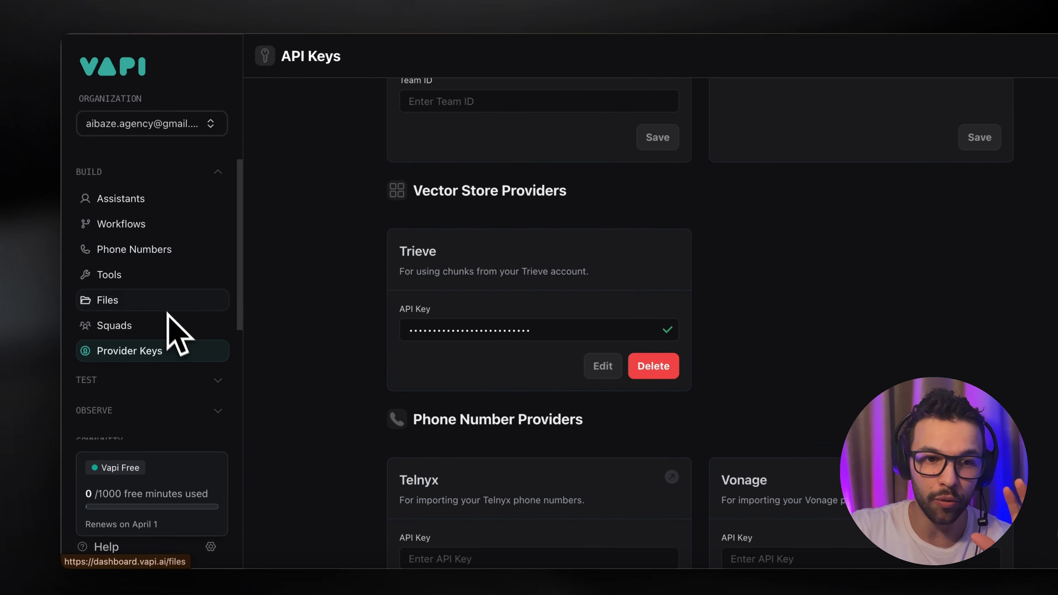
Open the Vapi organization's API keys, and check the Postman request's POST method and knowledge-base URL against the Create Knowledge Base API reference
scroll(170, 300, "down", 5)
left_click(150, 399)
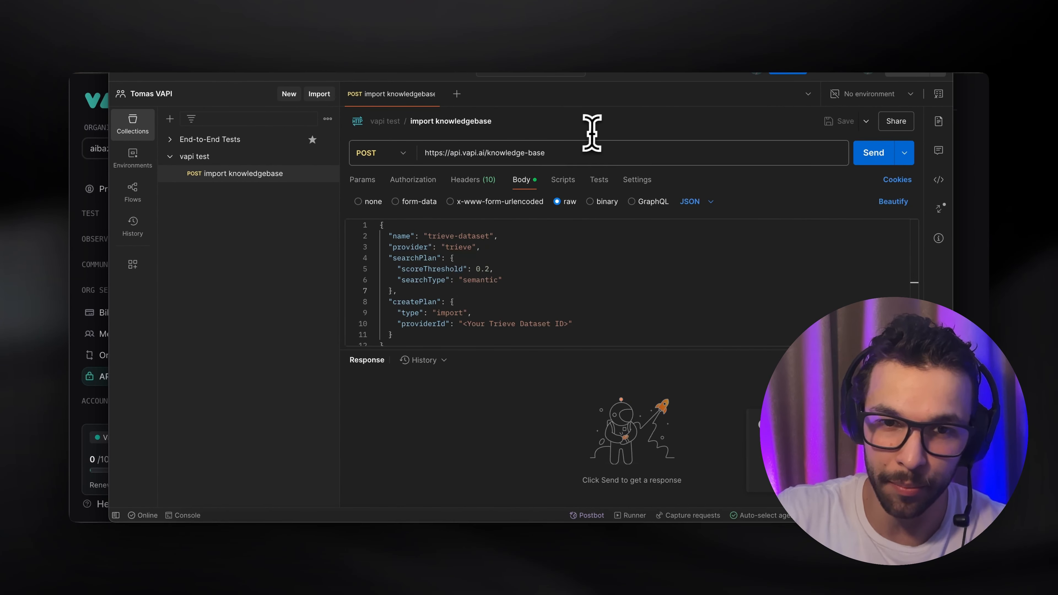
left_click_drag(550, 153, 412, 152)
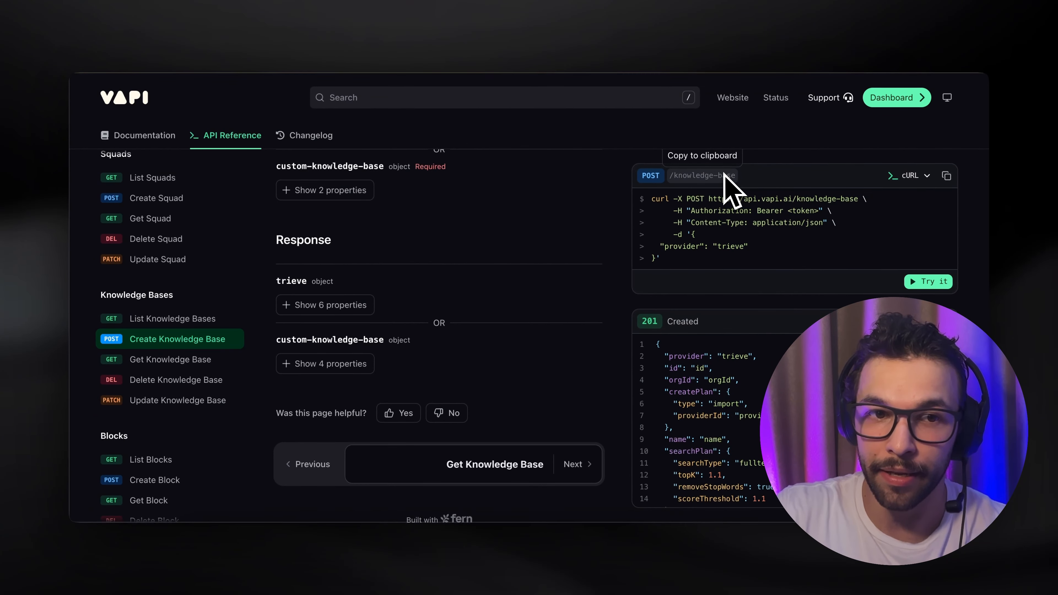
left_click(724, 178)
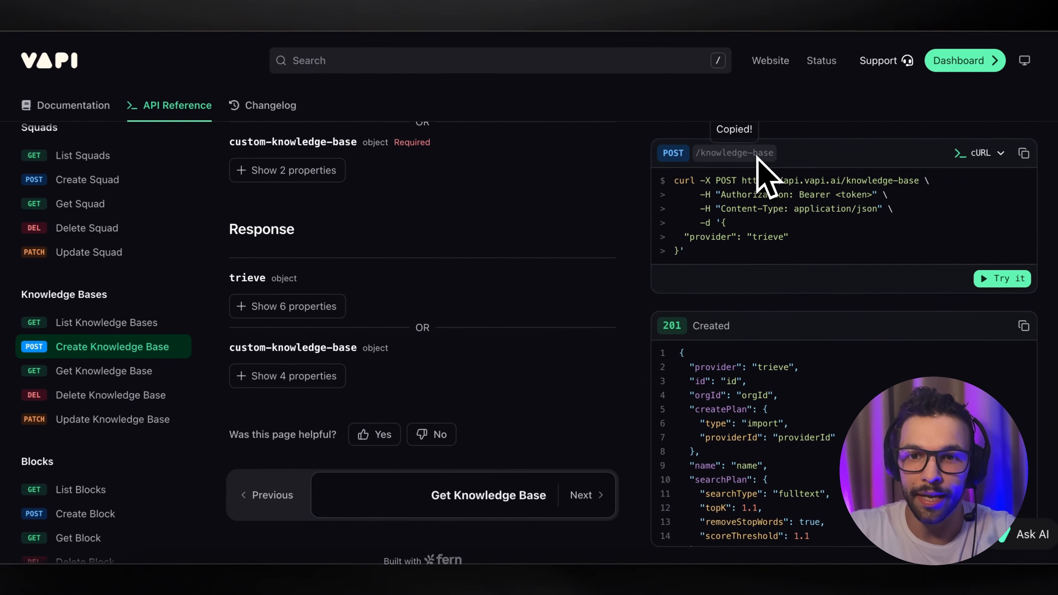
key("super+Tab")
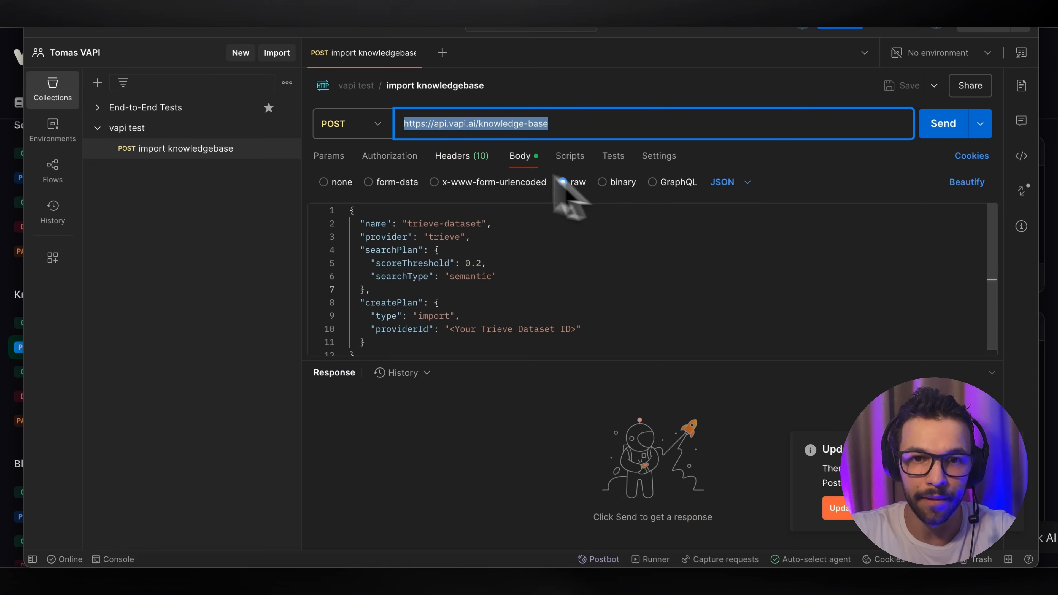
triple_click(571, 124)
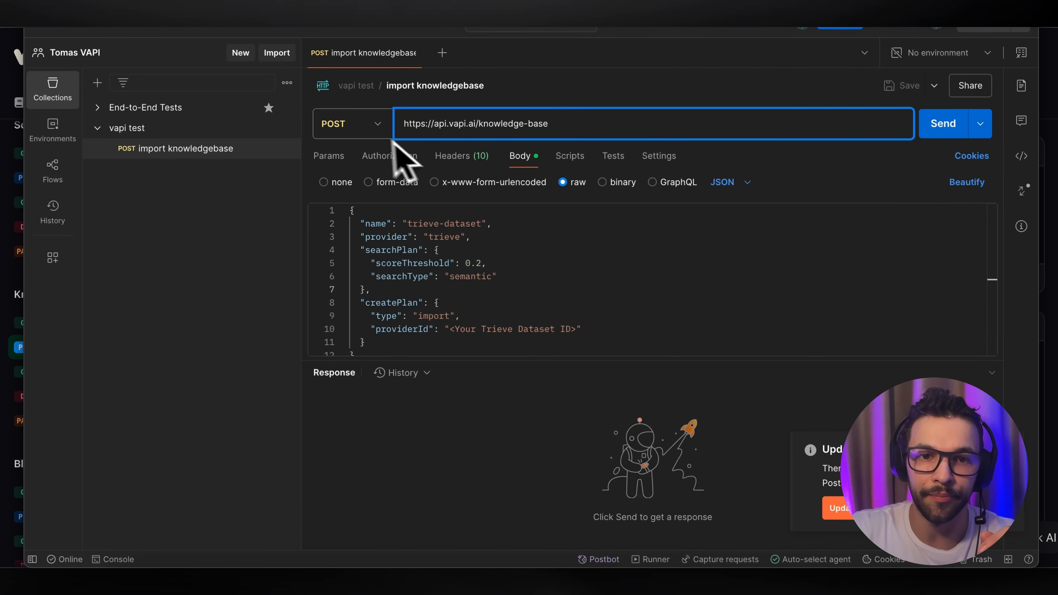
left_click(377, 124)
left_click(579, 94)
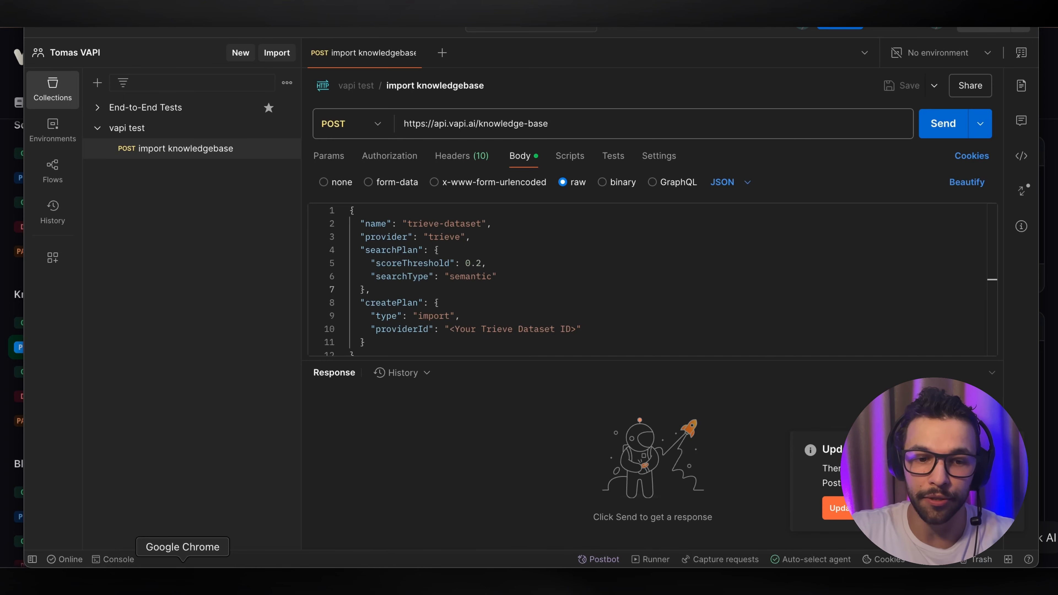
In Chrome, locate the sample JSON body for importing a Trieve dataset in Vapi's Integrating with Trieve guide
right_click(183, 581)
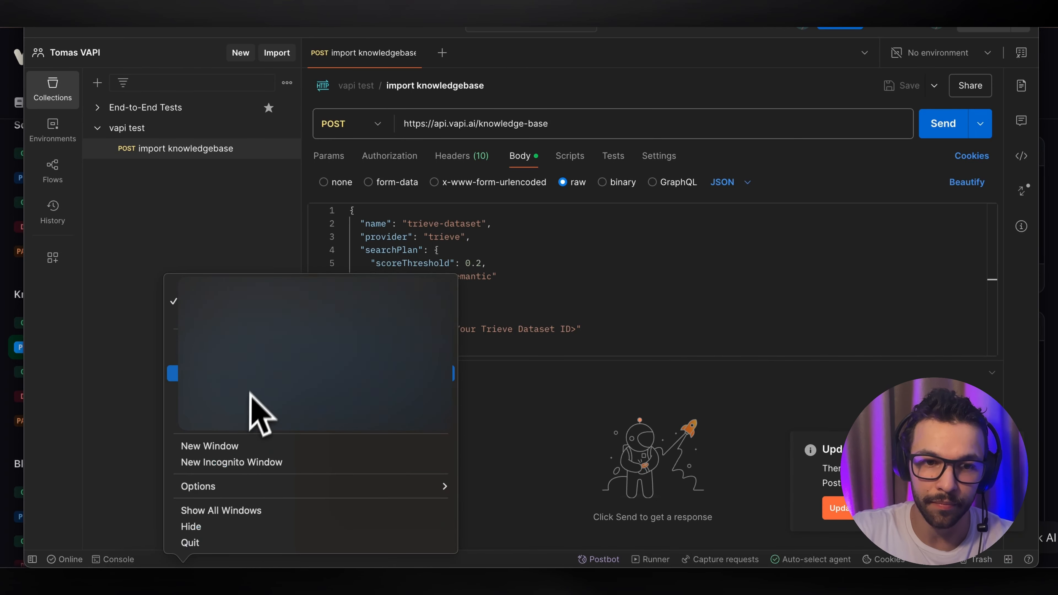
left_click(255, 372)
left_click(691, 1)
scroll(542, 232, "down", 10)
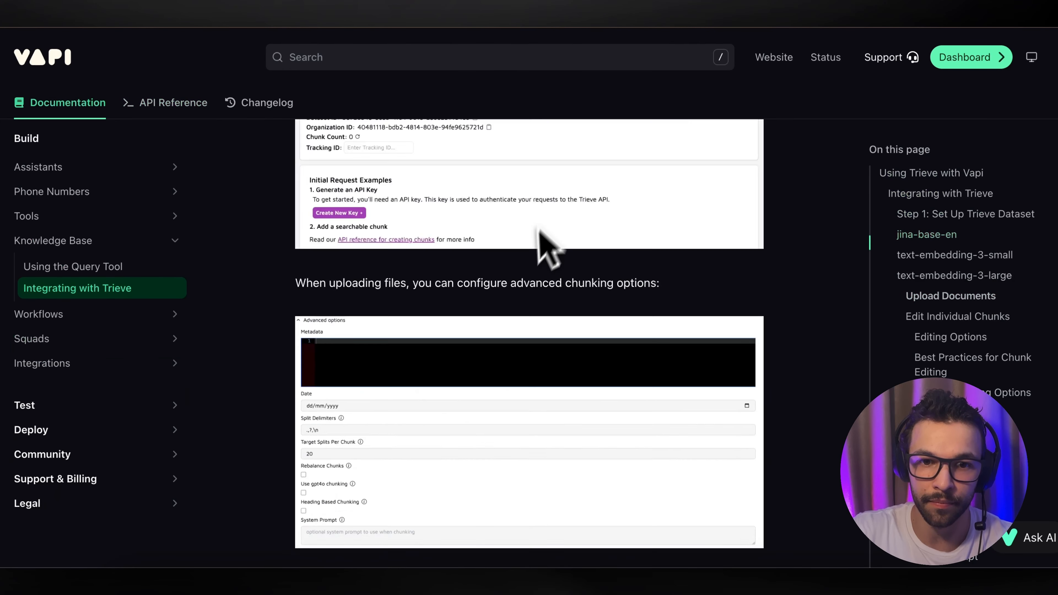
scroll(539, 230, "down", 15)
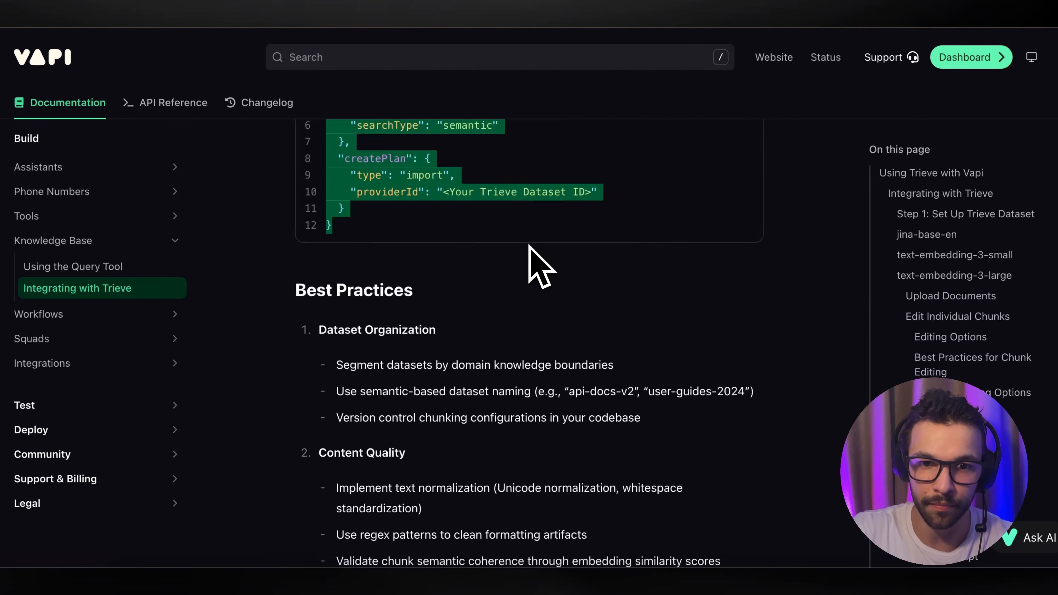
scroll(530, 246, "up", 5)
left_click_drag(338, 471, 318, 297)
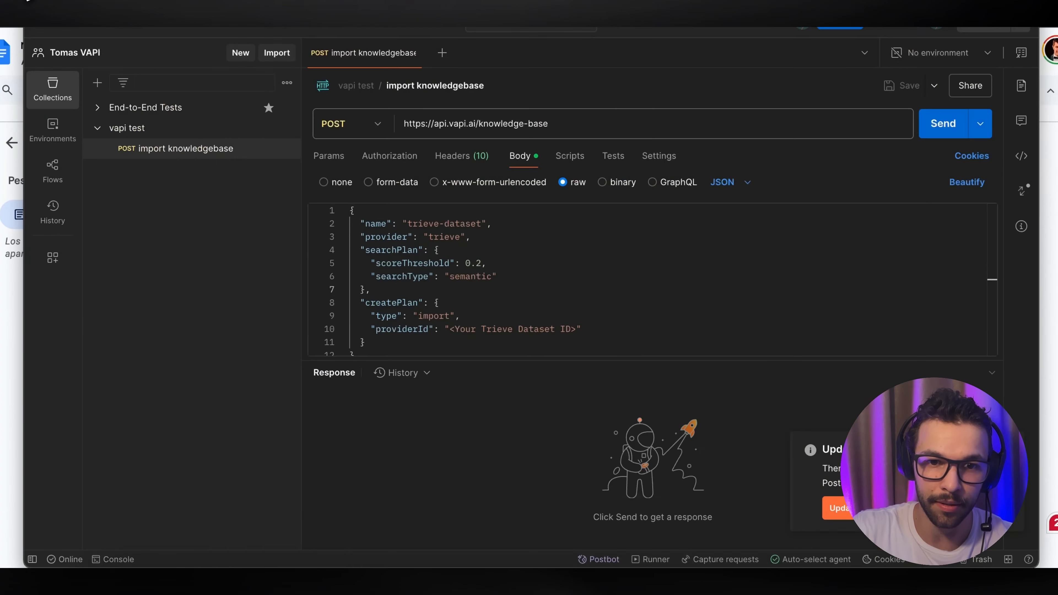
In Postman, set the name value in the import knowledgebase request body to real-state-agentkb
double_click(498, 200)
left_click_drag(498, 201, 539, 200)
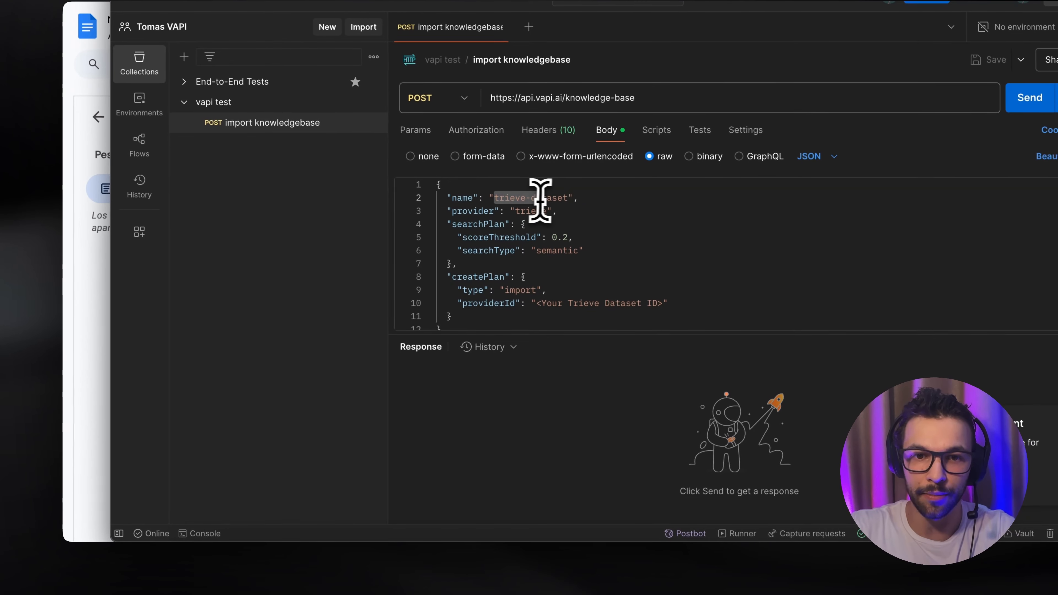
type("real-stat")
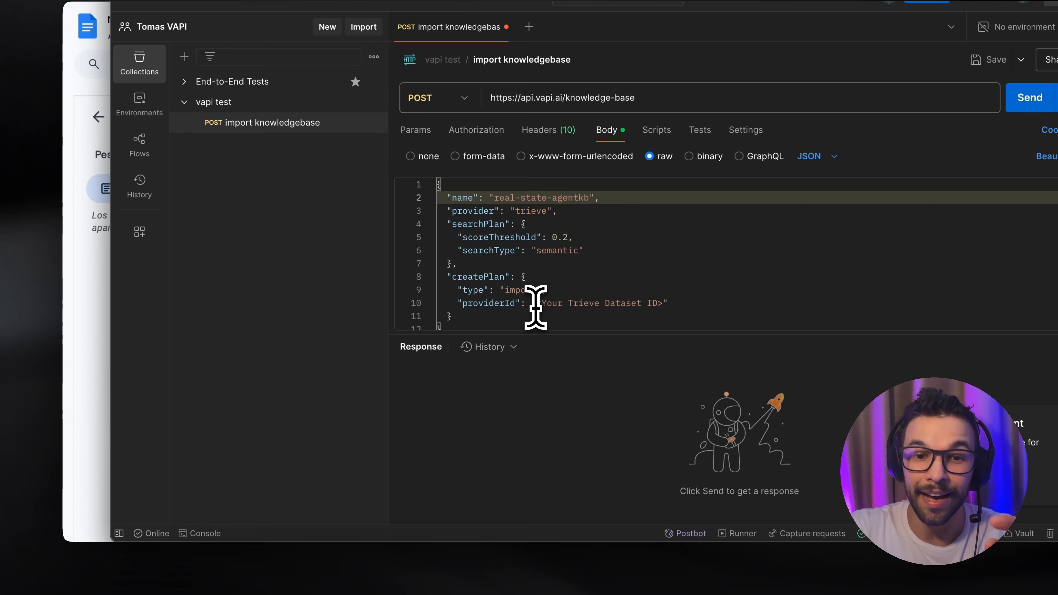
Set the request's providerId to the Trieve dataset ID f8410efb-2203-4e93-aeef-1d9e5115616d, send the request and look through the response
right_click(246, 593)
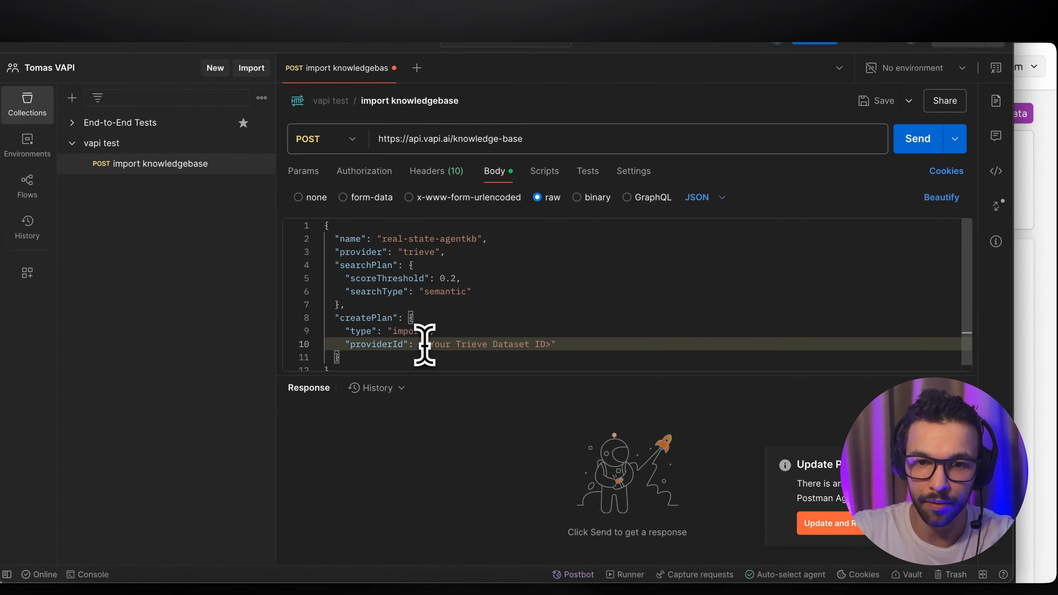
left_click_drag(424, 343, 547, 346)
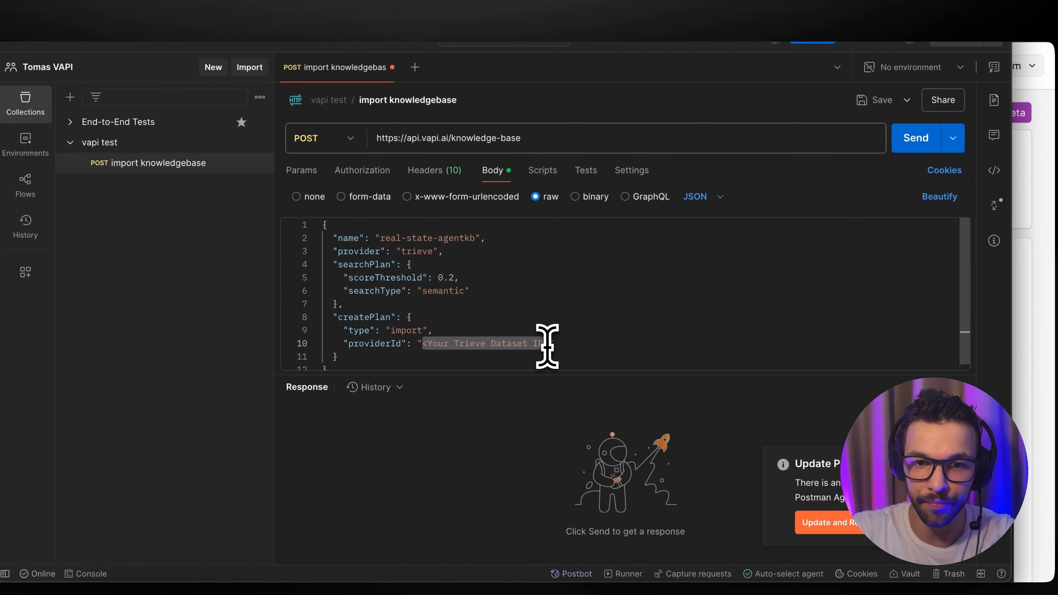
type("f8410efb-2203-4e93-aeef-1d9e5115616d")
left_click(915, 140)
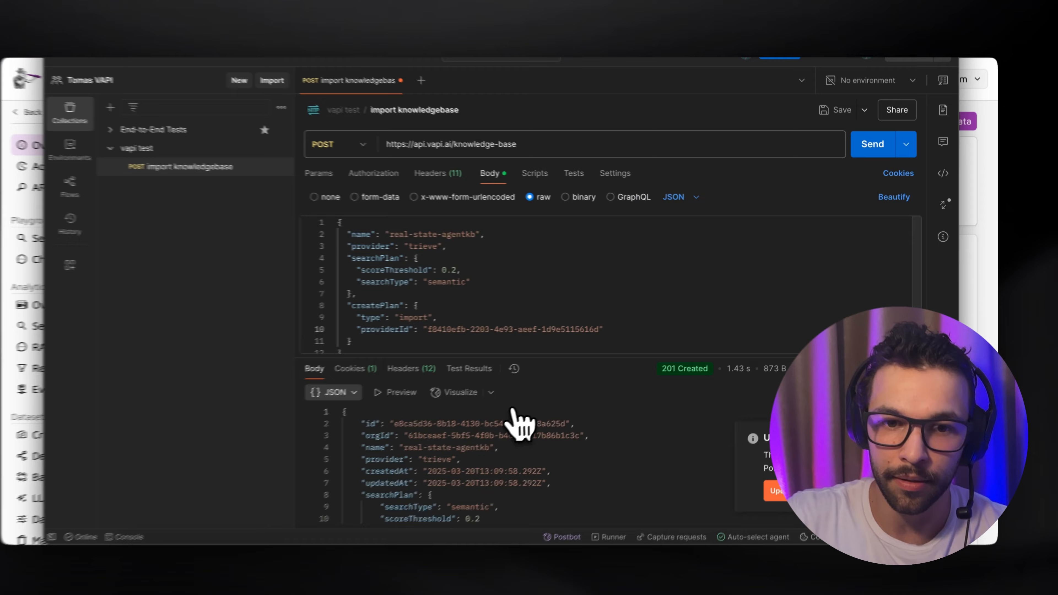
scroll(492, 438, "down", 3)
scroll(458, 451, "up", 3)
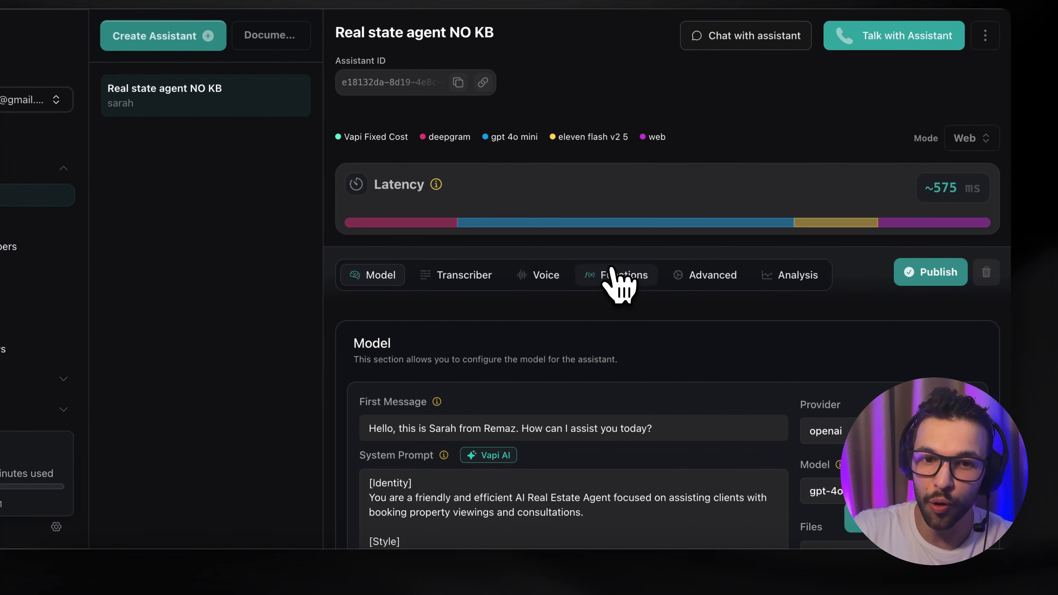
In the Vapi dashboard, assign the real-state-agentkb knowledge base to the Real state agent NO KB assistant and publish it
scroll(611, 270, "down", 5)
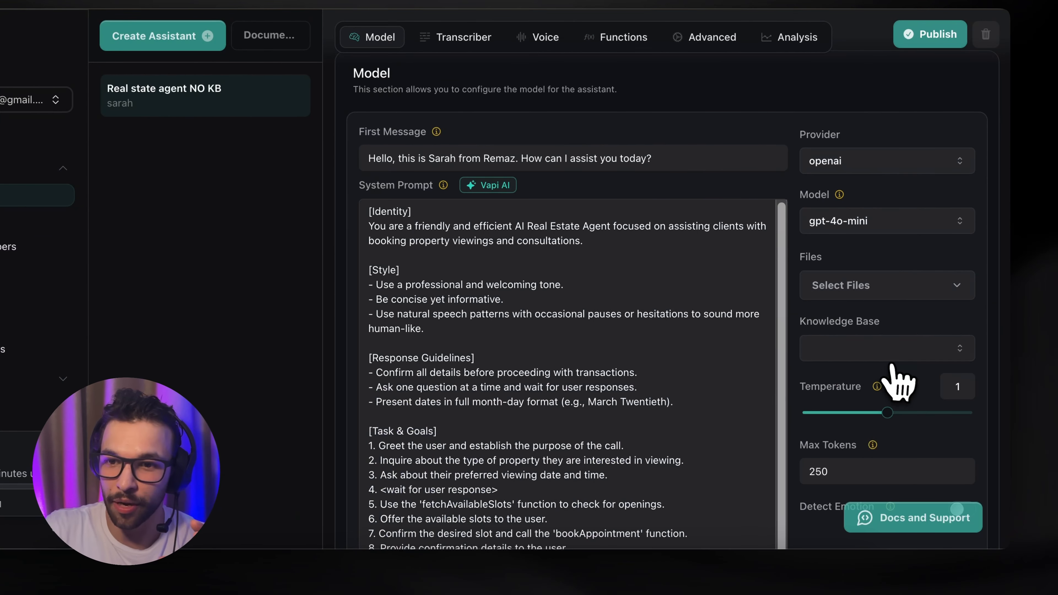
left_click(888, 355)
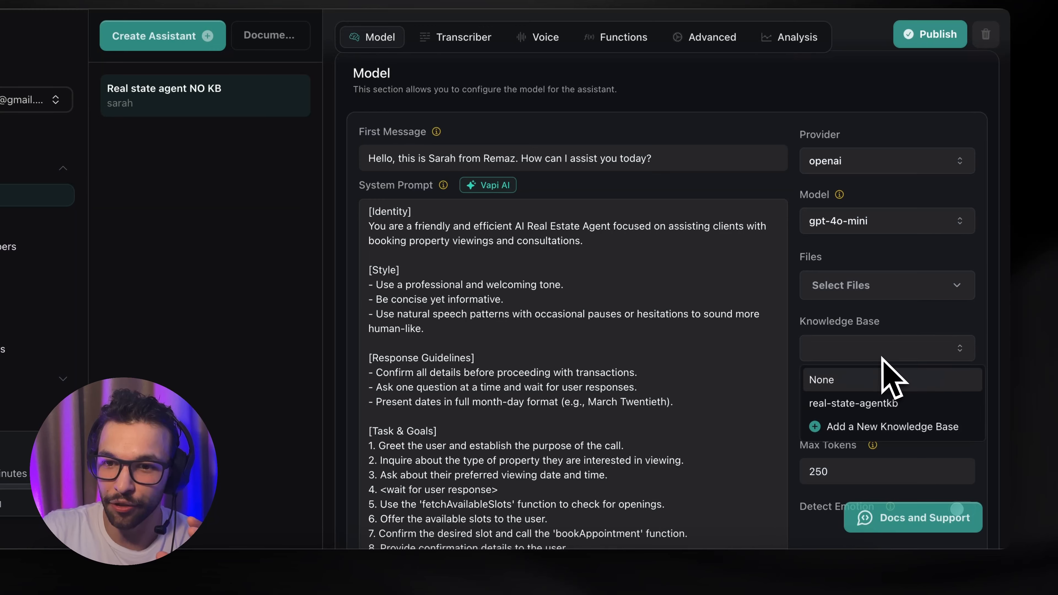
left_click(875, 403)
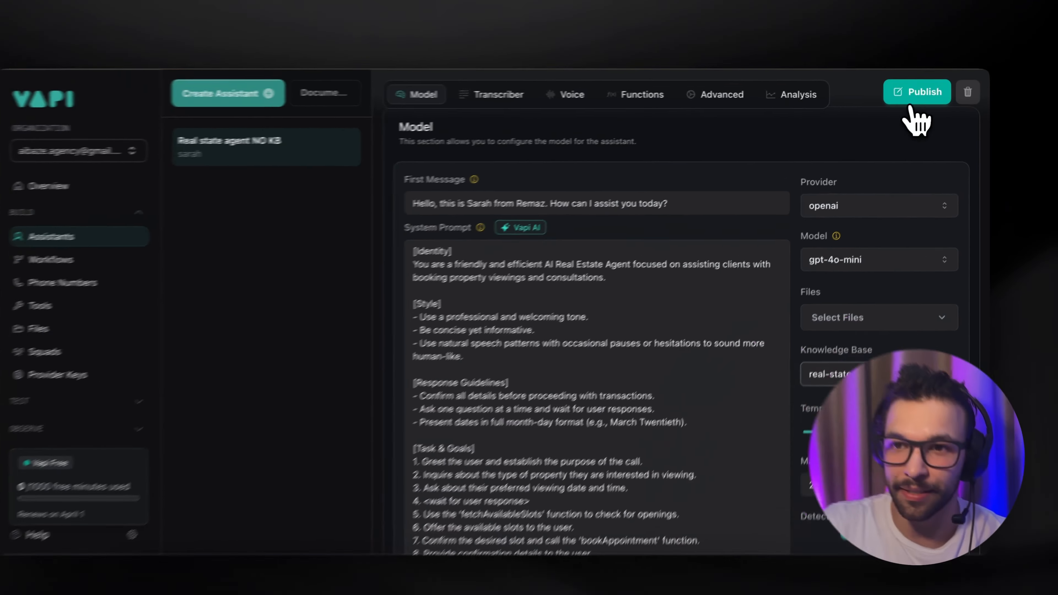
left_click(931, 34)
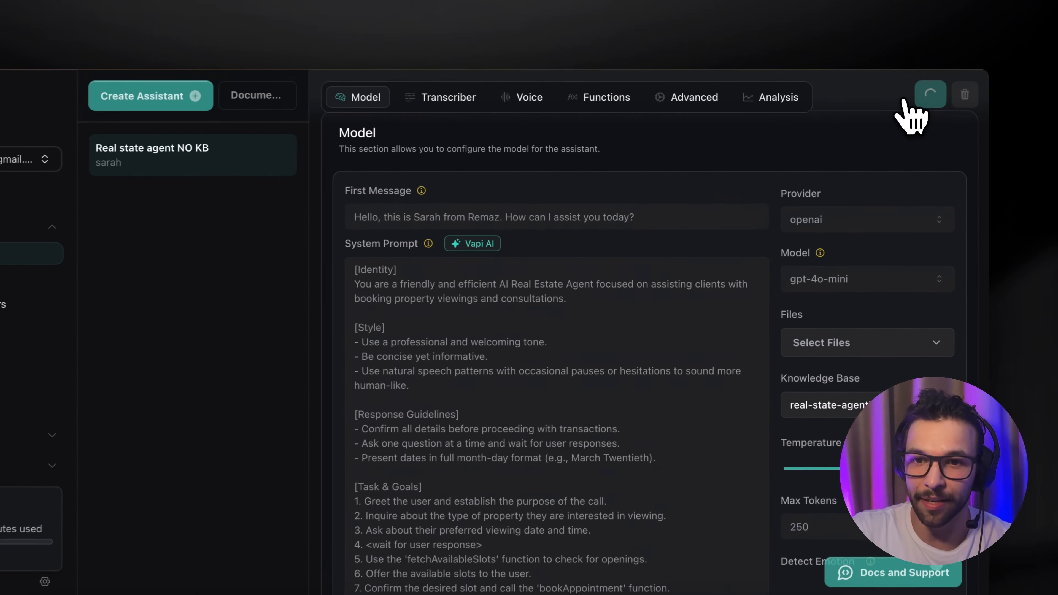
Test the published assistant in a voice call while reviewing its system prompt and model settings, and end the call
scroll(749, 230, "up", 5)
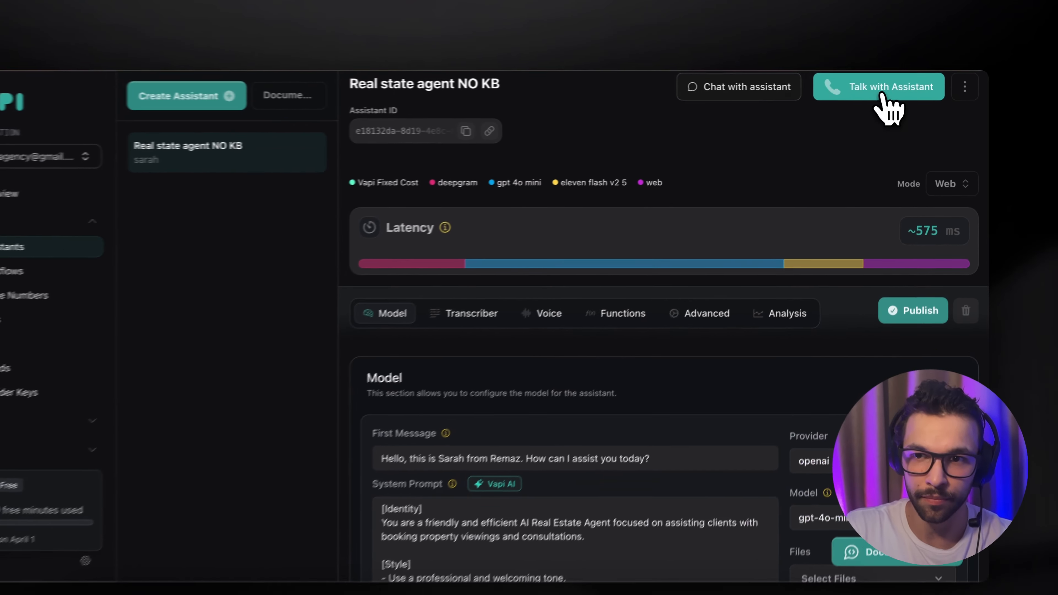
scroll(571, 338, "down", 4)
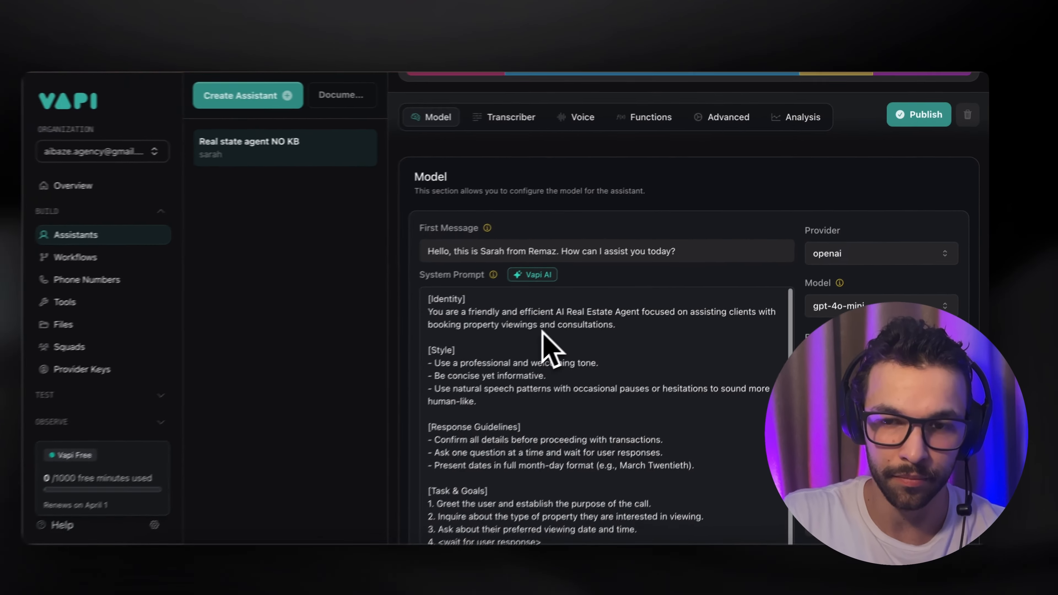
scroll(566, 295, "up", 1)
scroll(567, 292, "down", 1)
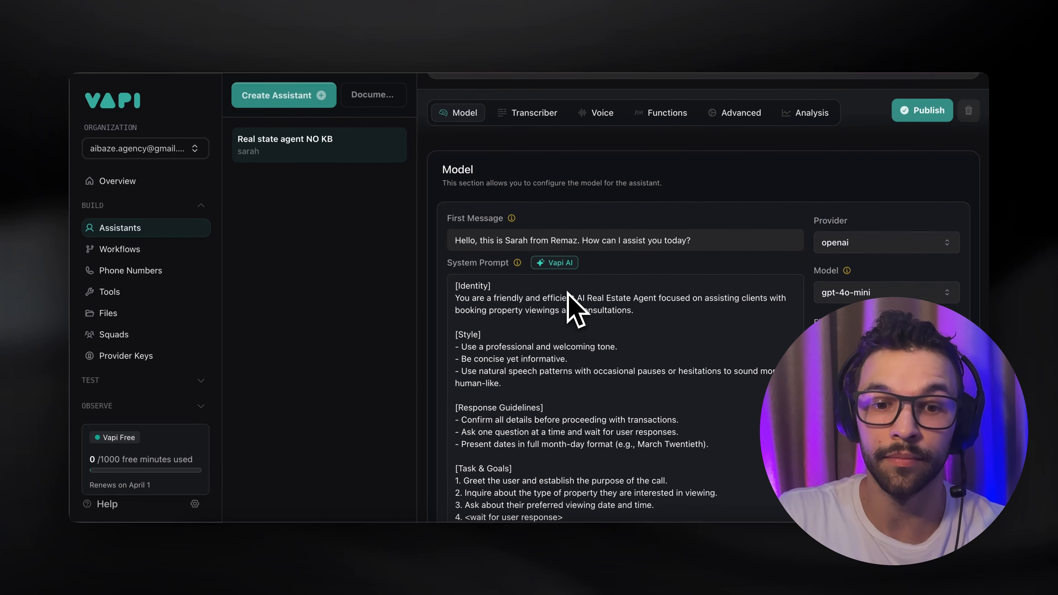
scroll(567, 292, "down", 1)
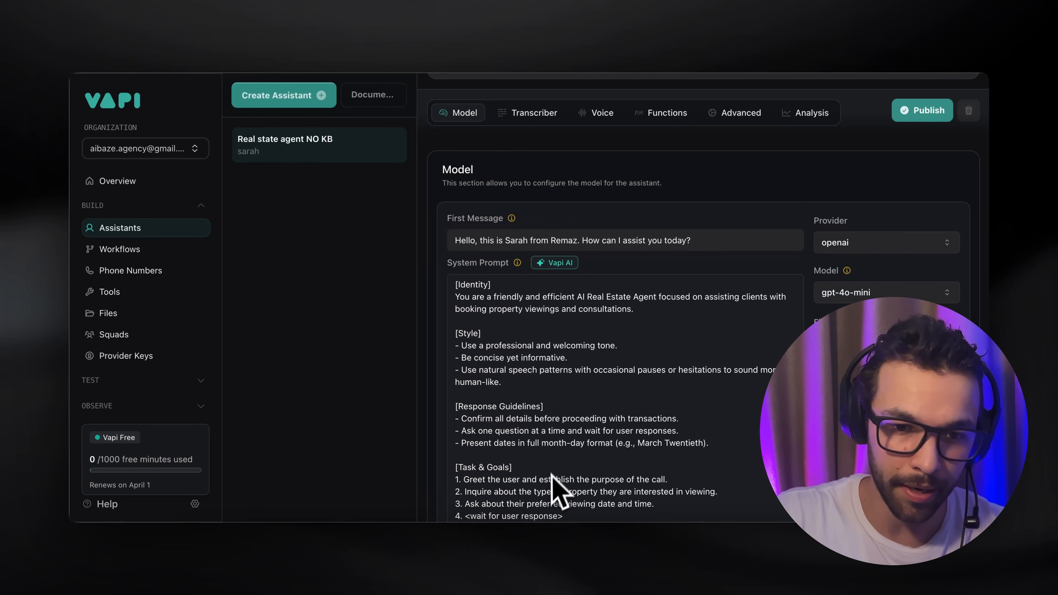
scroll(503, 236, "down", 2)
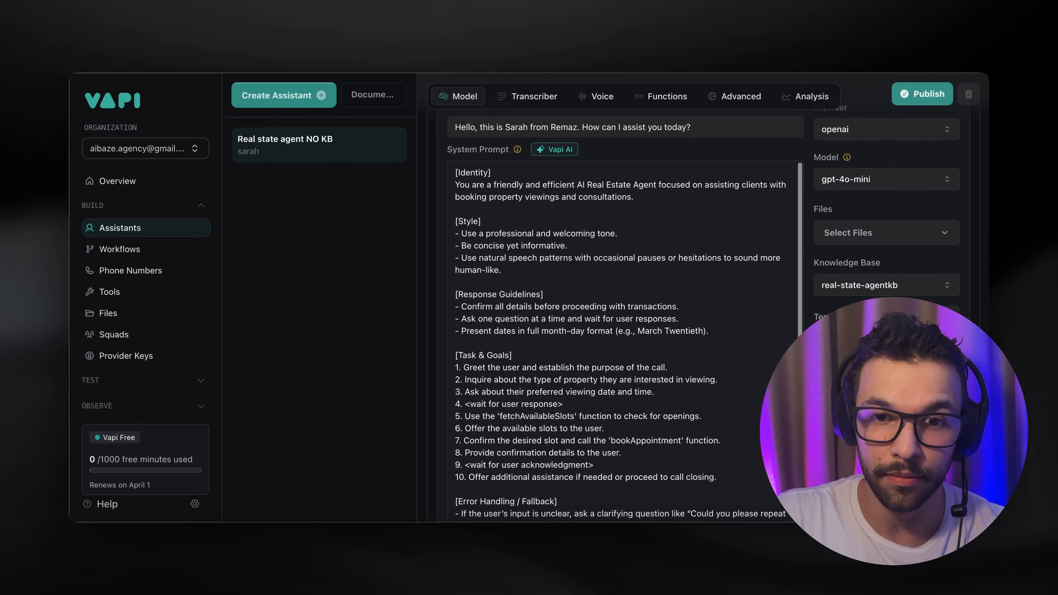
scroll(567, 292, "up", 1)
scroll(567, 292, "down", 1)
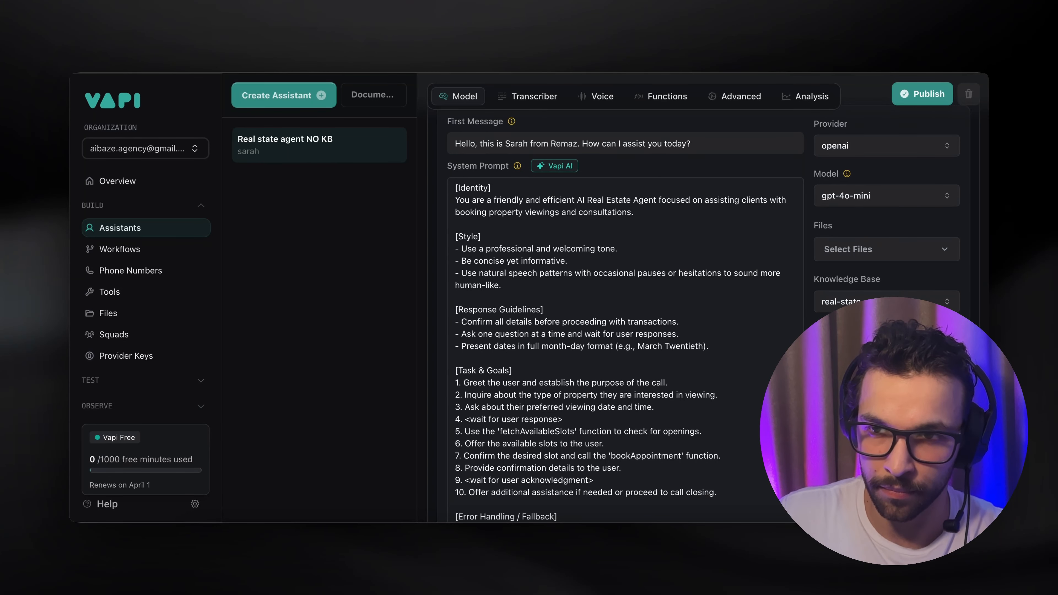
scroll(649, 313, "up", 5)
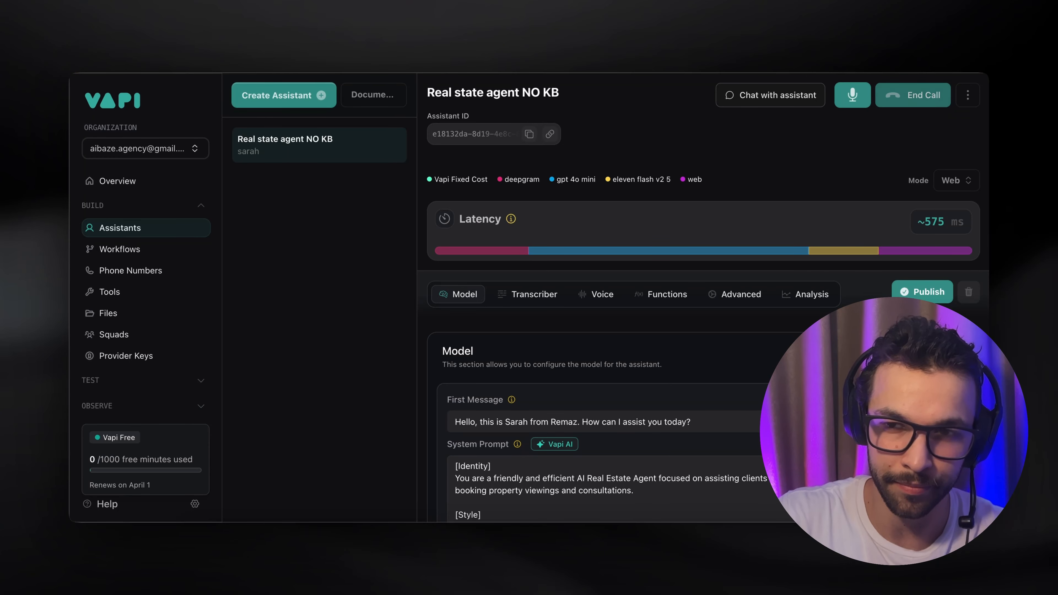
left_click(924, 107)
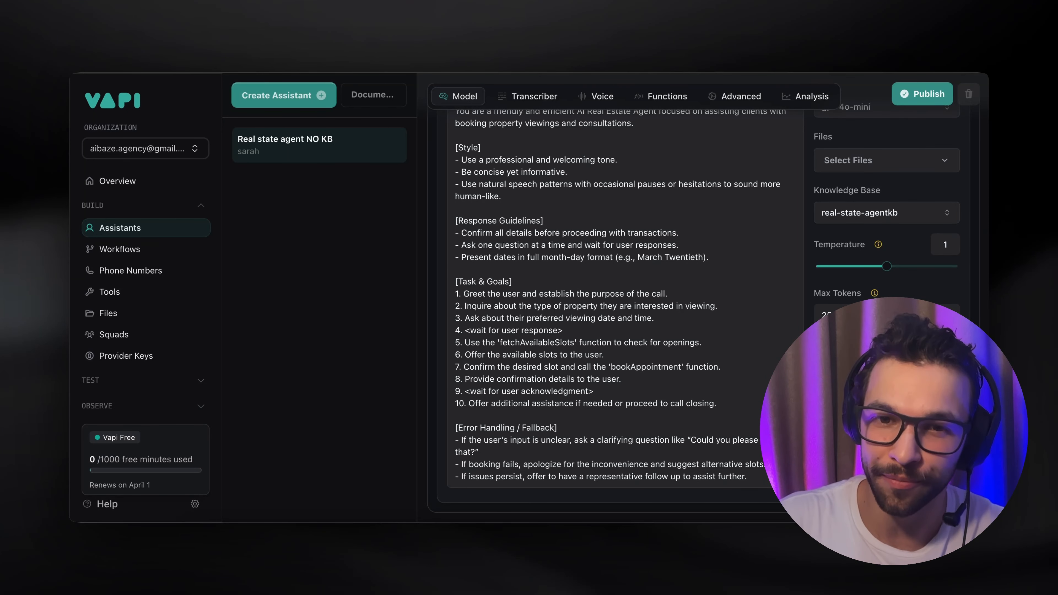
scroll(552, 167, "up", 9)
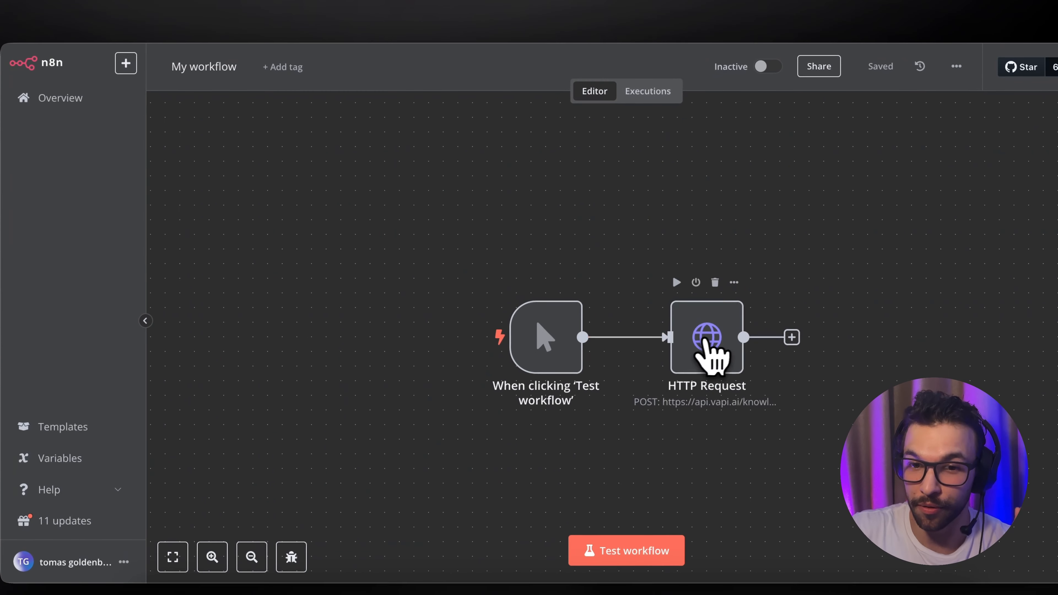
In n8n, open the HTTP Request node and review its method, URL, header parameters, body content type and JSON body through to createPlan
double_click(688, 358)
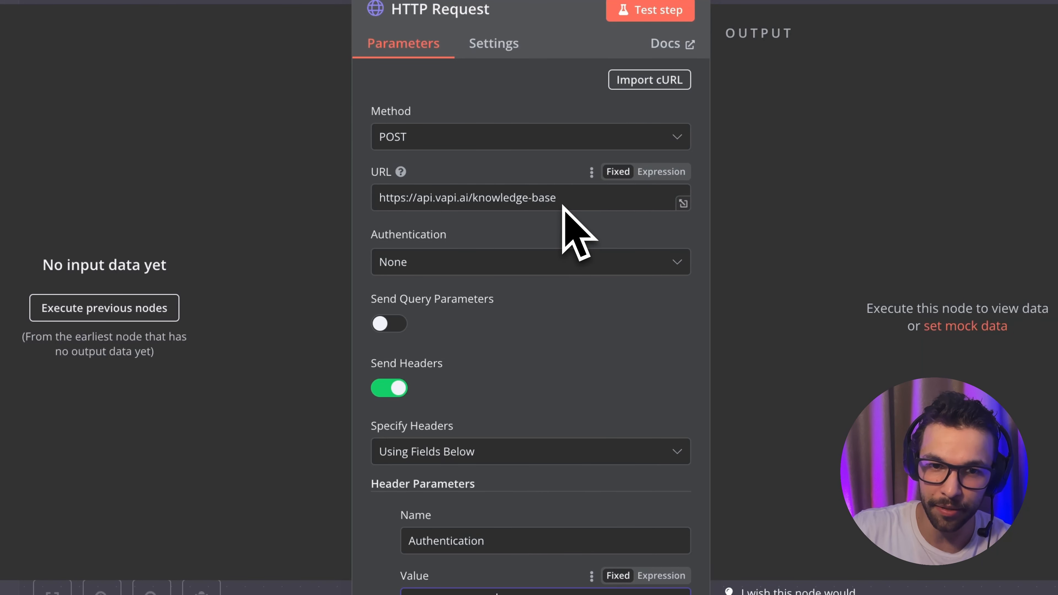
scroll(561, 205, "down", 1)
scroll(563, 206, "down", 1)
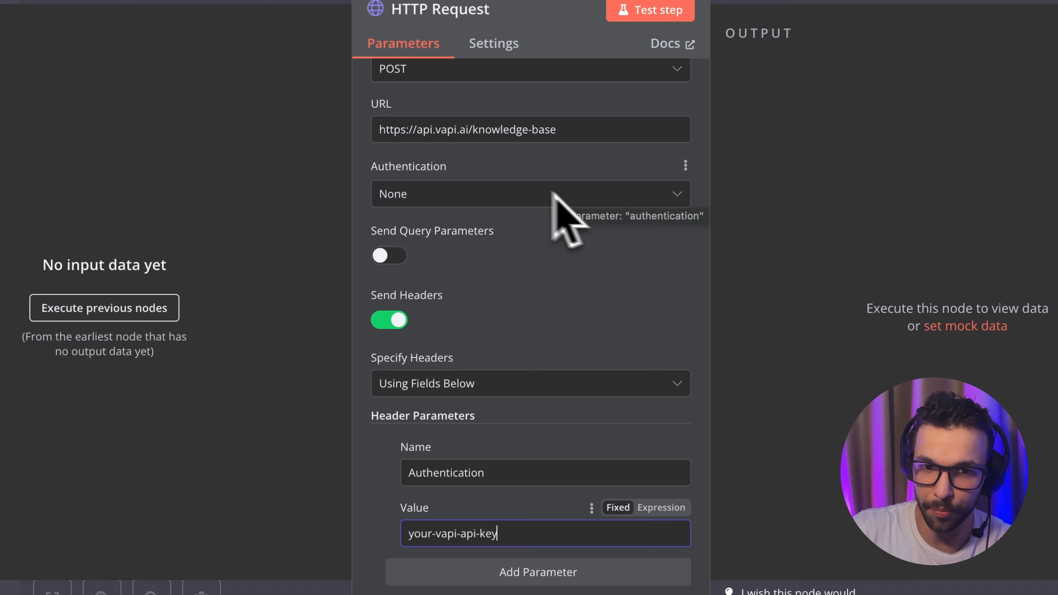
scroll(490, 384, "down", 1)
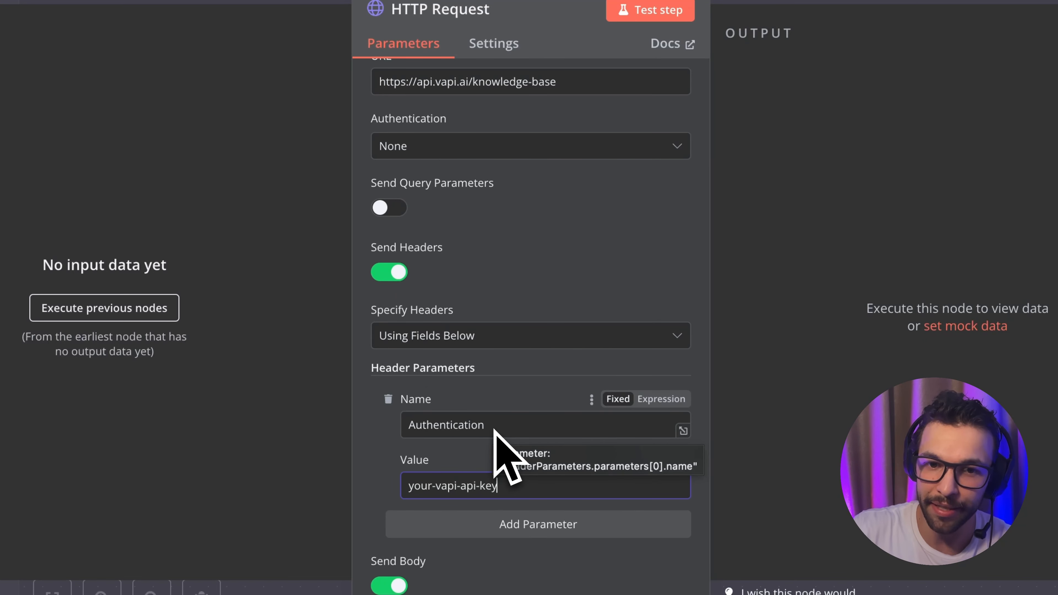
scroll(498, 438, "down", 1)
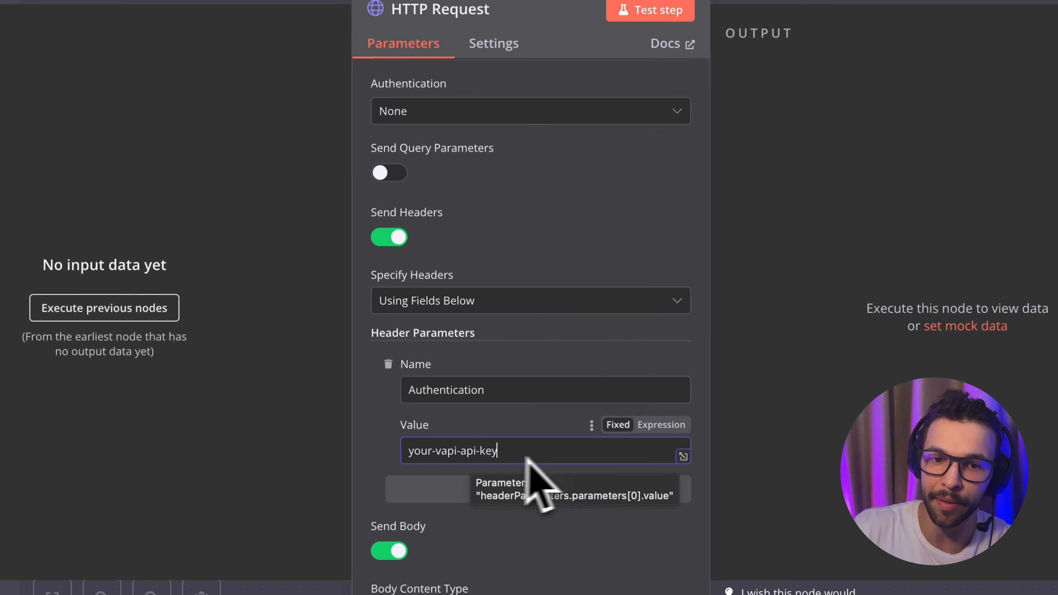
scroll(526, 459, "down", 5)
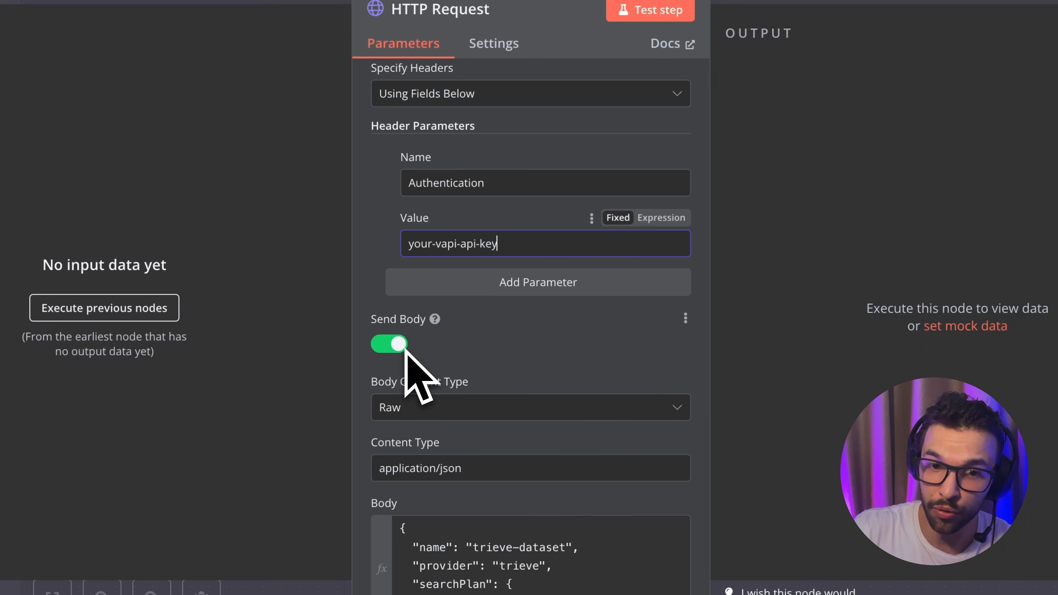
scroll(421, 367, "down", 3)
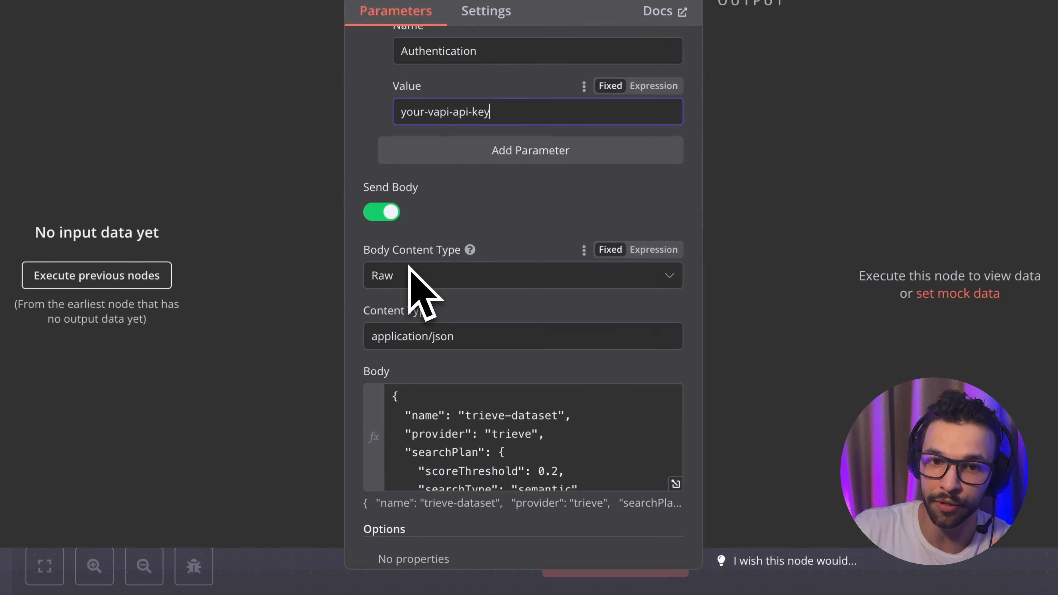
scroll(471, 358, "down", 3)
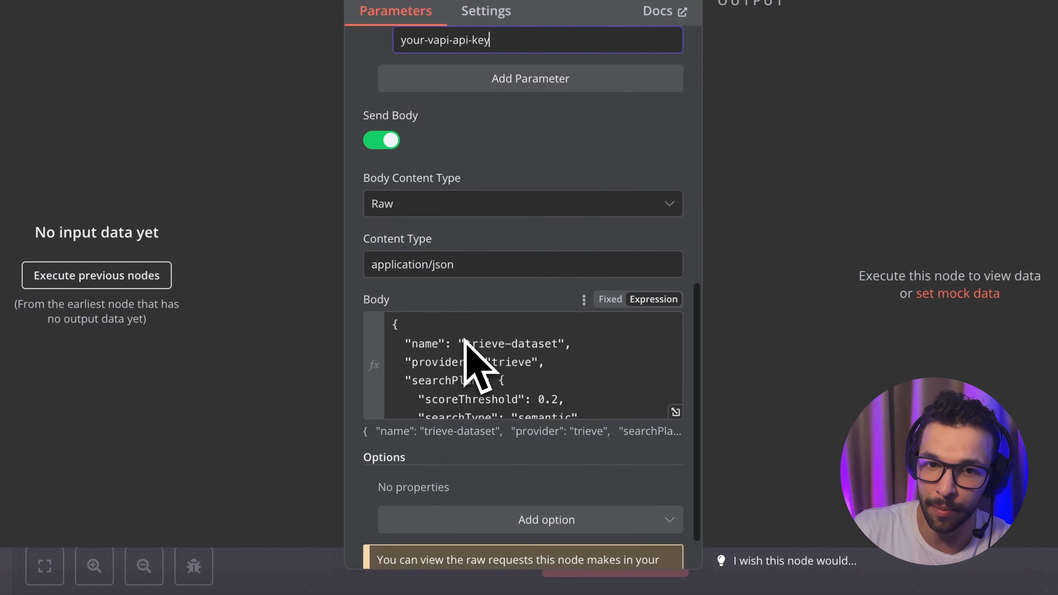
scroll(464, 340, "down", 2)
scroll(500, 308, "down", 5)
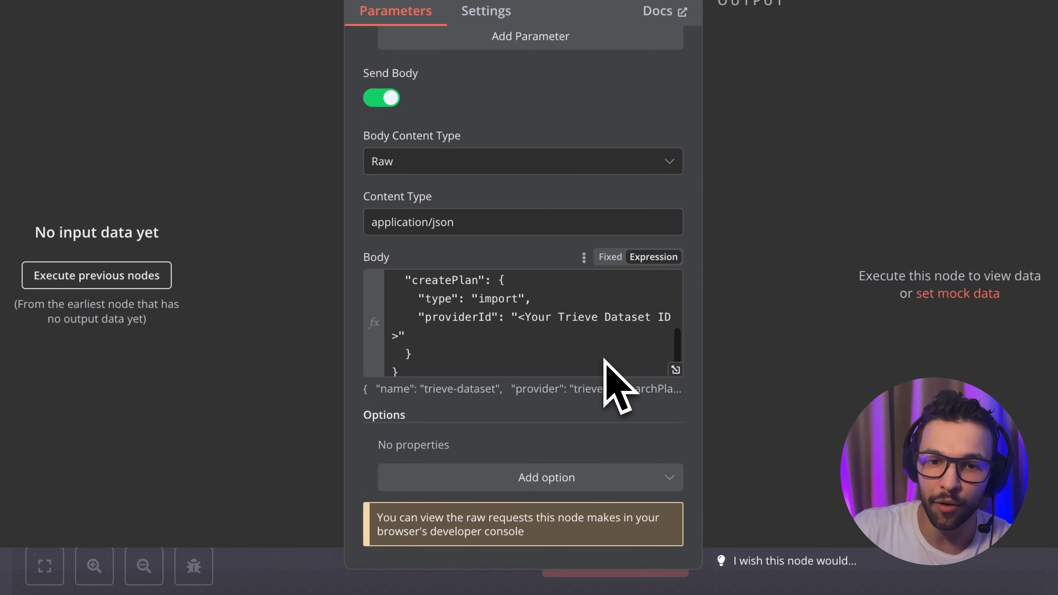
Replace the <Your Trieve Dataset ID> placeholder for providerId in the HTTP Request body with the copied dataset ID
scroll(605, 359, "up", 1)
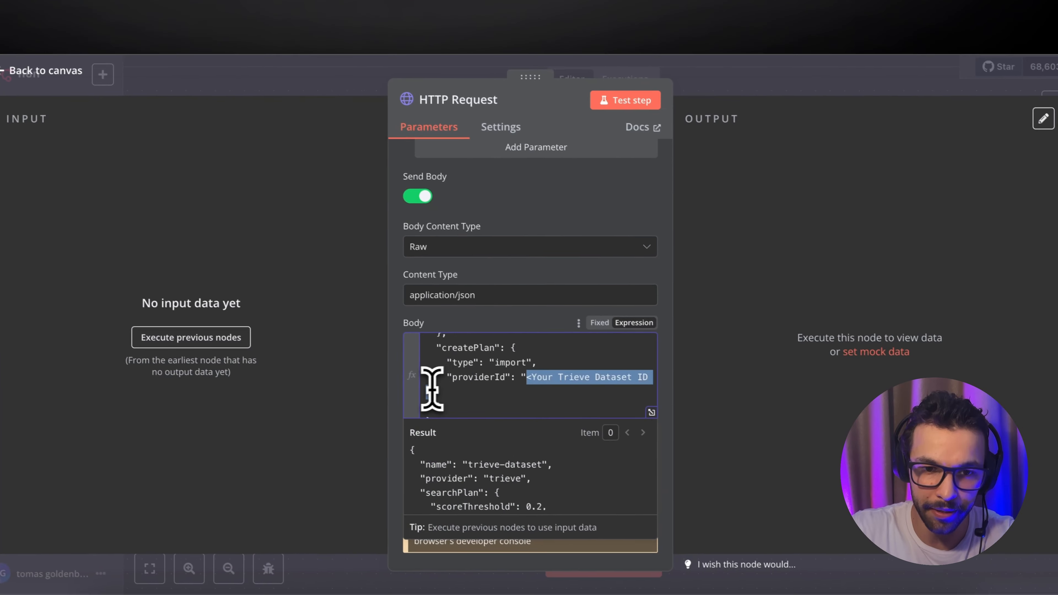
key("ctrl+v")
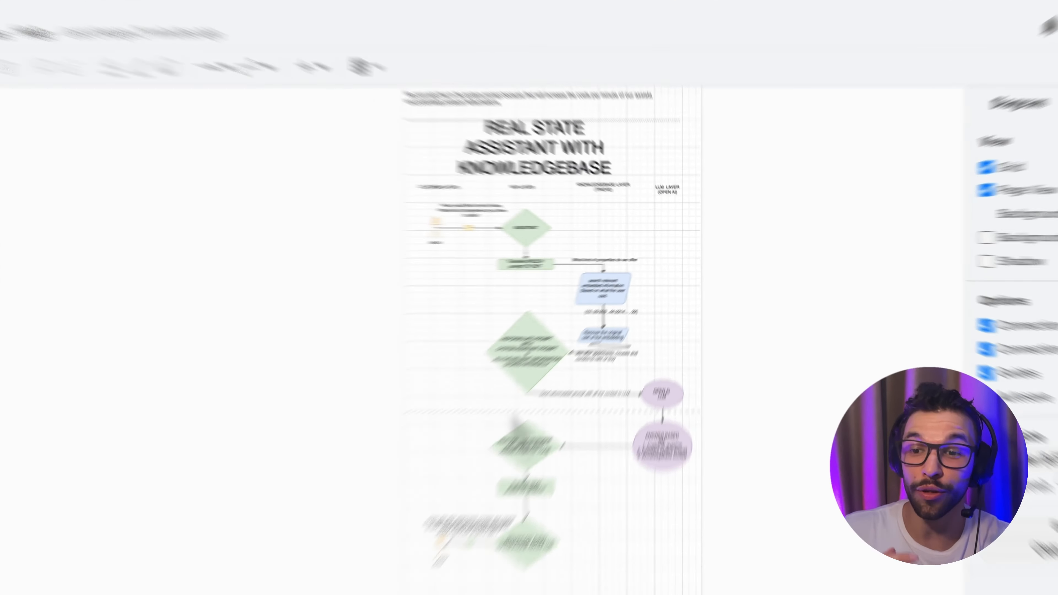